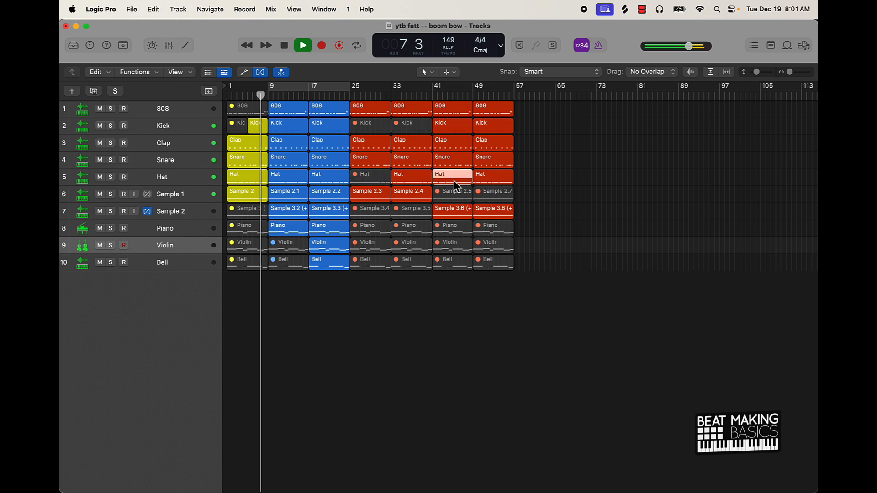
# Toggle the mute state of the Hat region that starts at bar 25.
pyautogui.click(359, 179)
pyautogui.hotkey('ctrl', 'm')
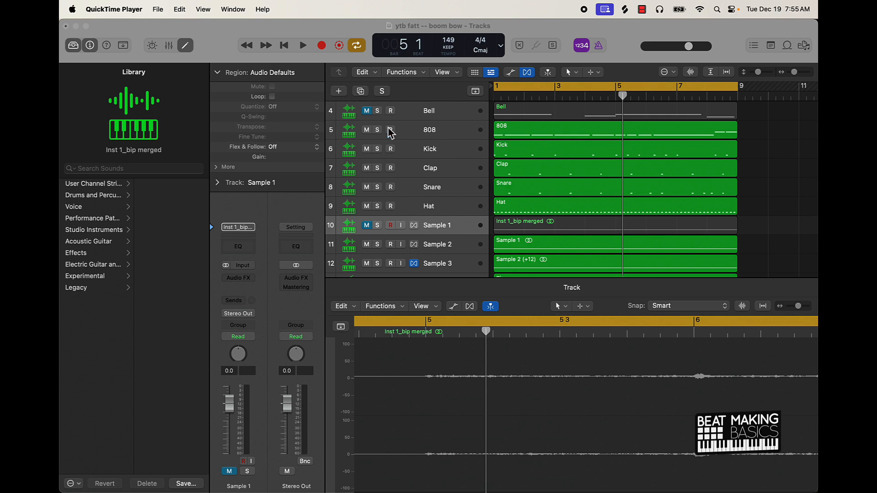
# Delete the Inst 1, Inst 1_bip and Inst 1_bip merged tracks together with their regions.
pyautogui.scroll(4, 471, 213)
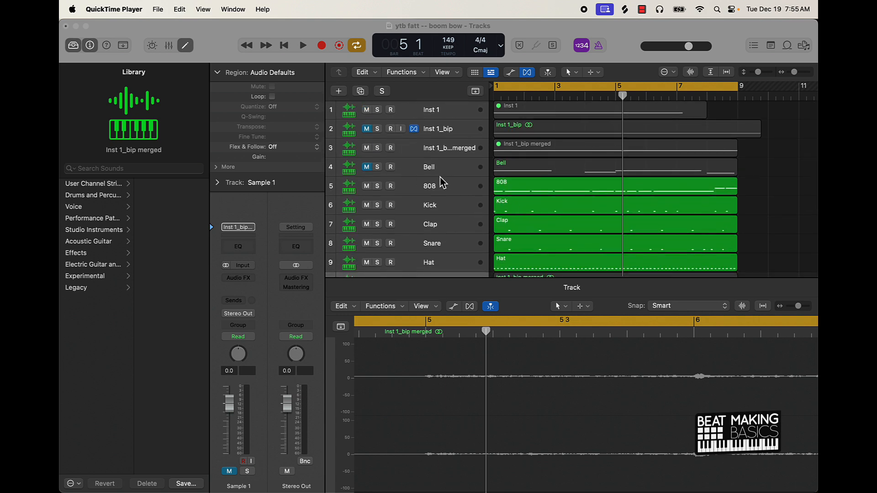
pyautogui.click(443, 149)
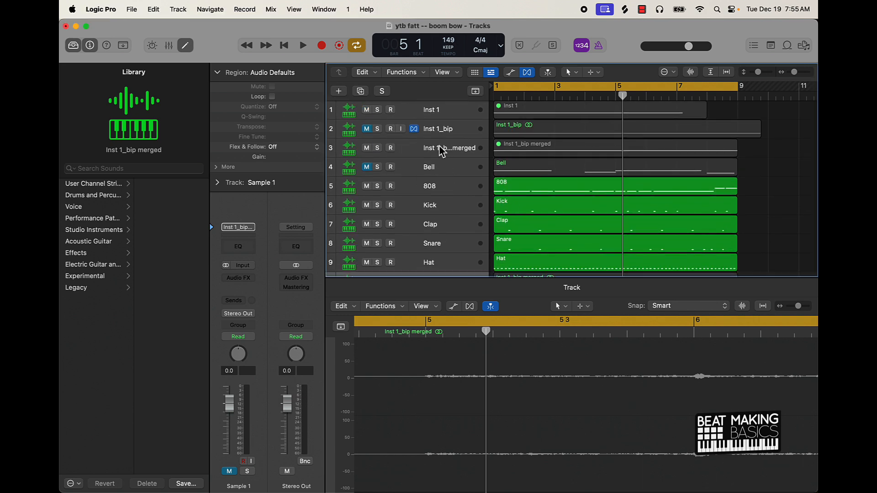
pyautogui.keyDown('shift'); pyautogui.click(438, 113); pyautogui.keyUp('shift')
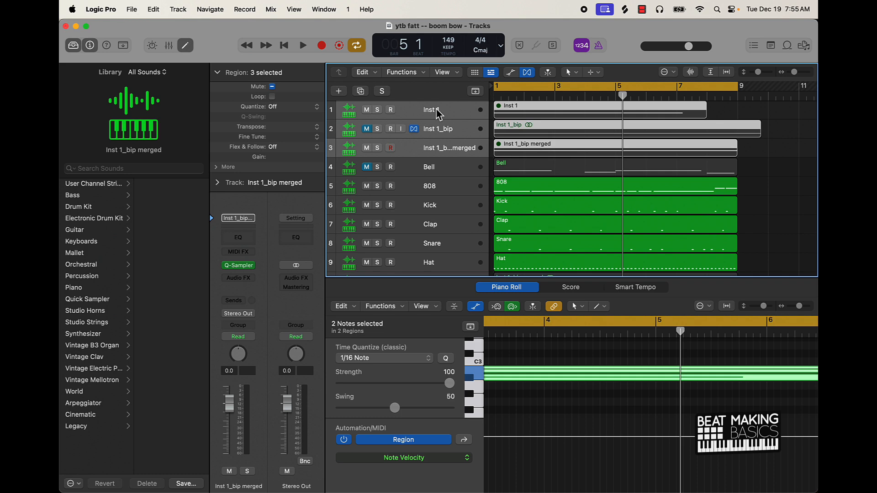
pyautogui.press('Delete')
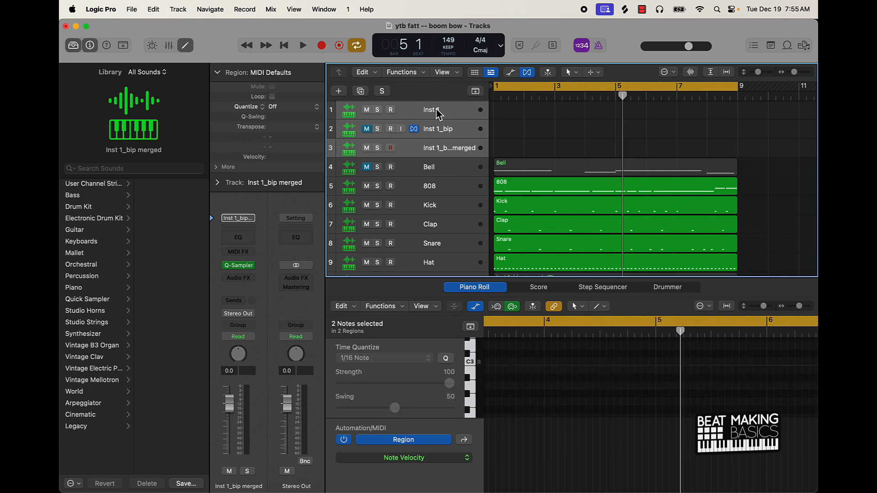
pyautogui.press('super+BackSpace')
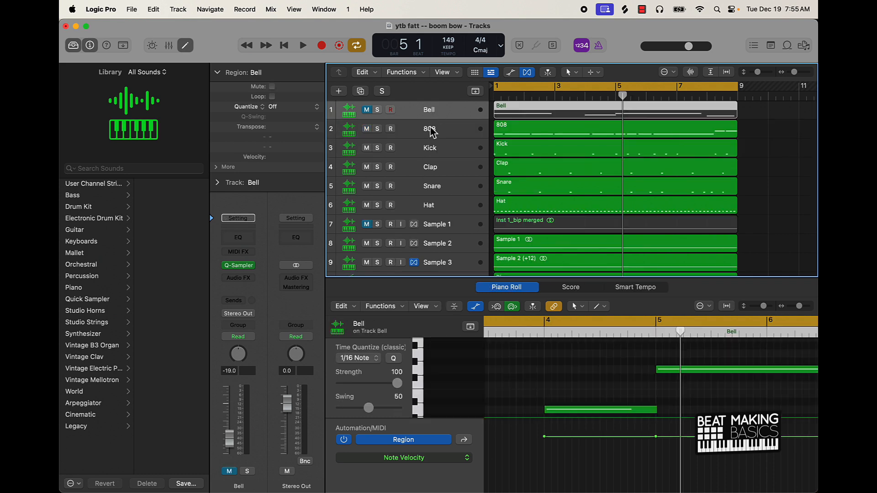
# Name all regions after their tracks and move the Bell track below Violin at the end of the track list.
pyautogui.scroll(-5, 434, 130)
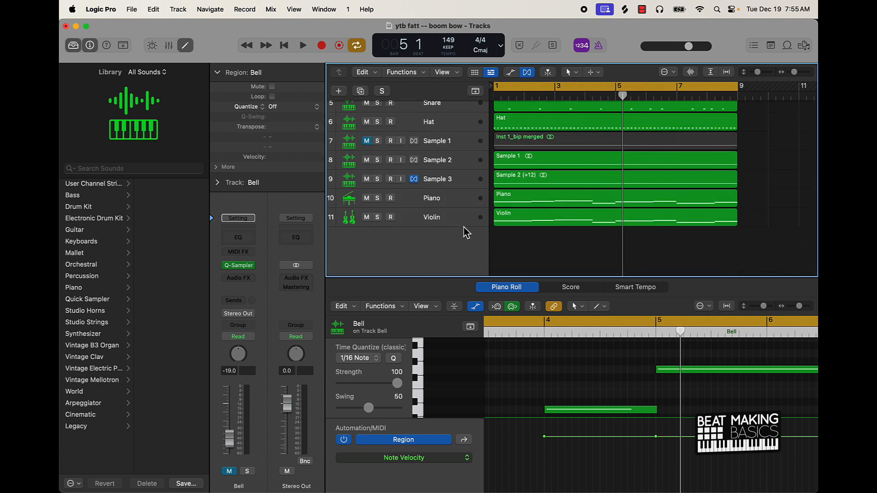
pyautogui.scroll(5, 451, 194)
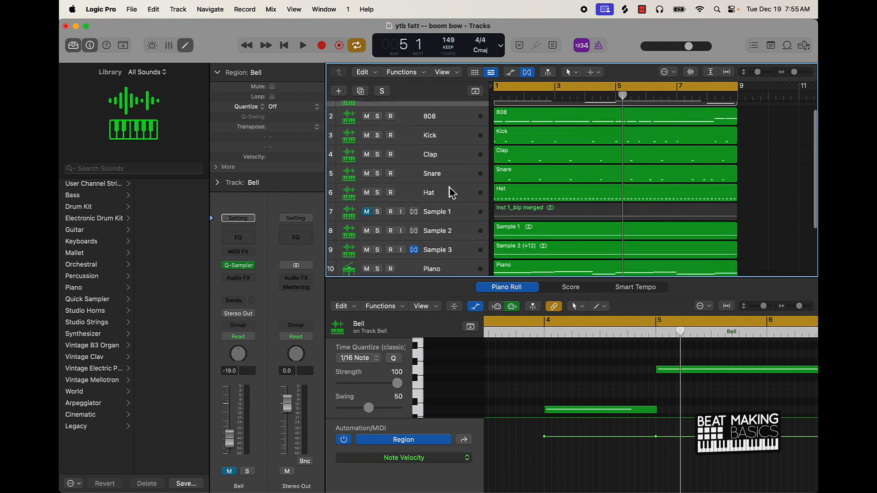
pyautogui.press('super+a')
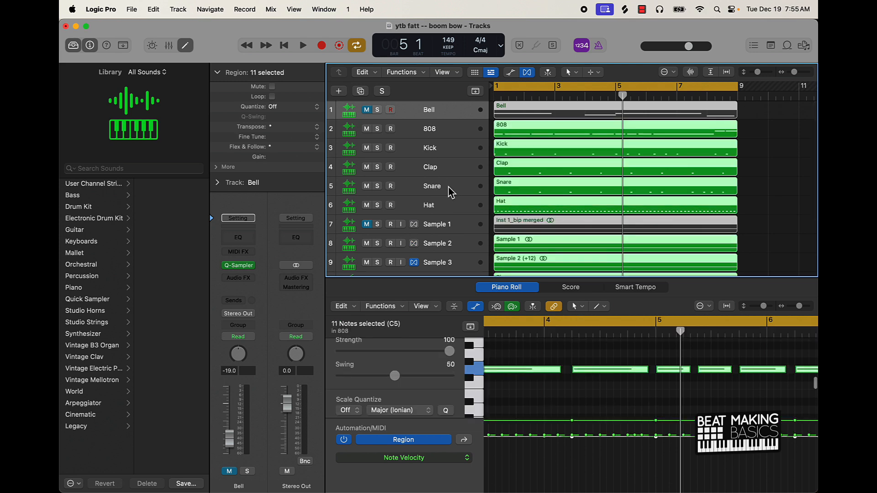
pyautogui.click(453, 120)
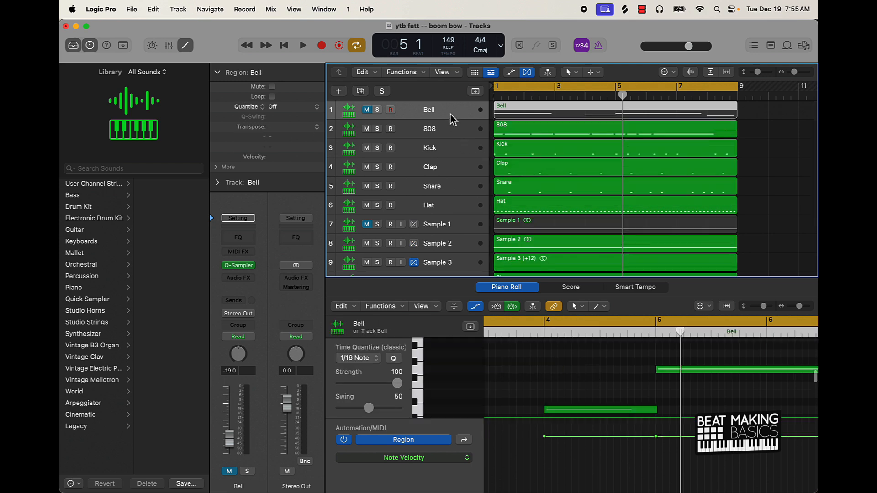
pyautogui.moveTo(450, 117); pyautogui.dragTo(446, 239)
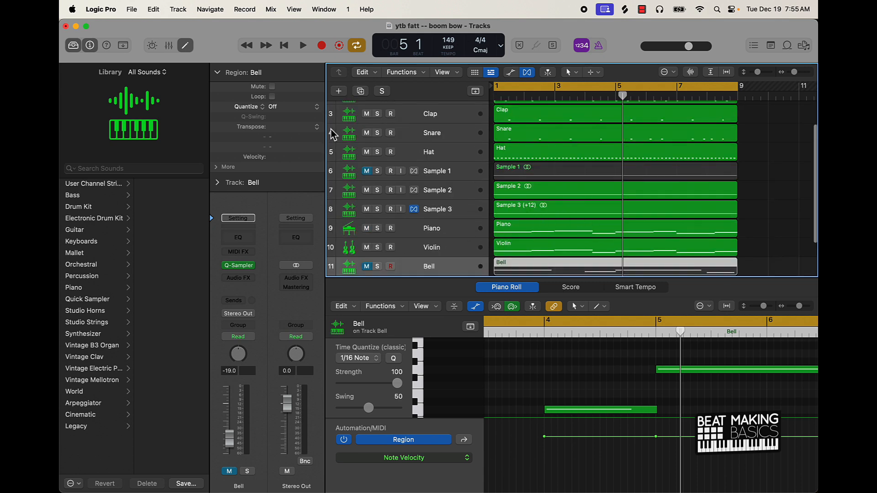
# Hide the editor, the inspector and the library so only the tracks area remains.
pyautogui.click(185, 46)
pyautogui.click(604, 390)
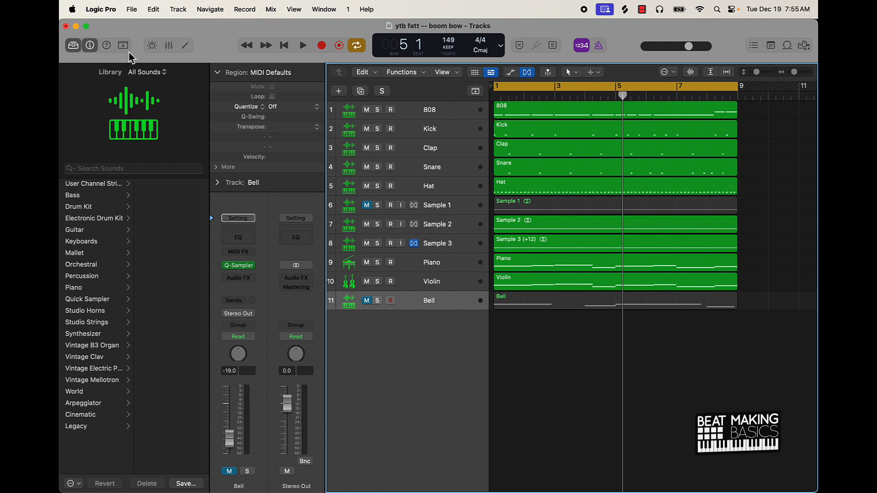
pyautogui.click(90, 48)
pyautogui.click(72, 46)
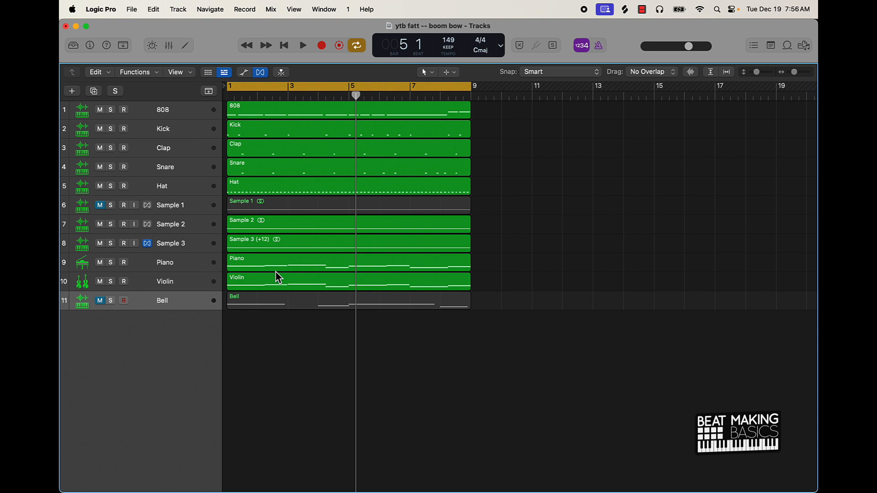
# Audition the Sample 1 track soloed, followed by Sample 2 soloed in its place, and stop playback.
pyautogui.click(111, 207)
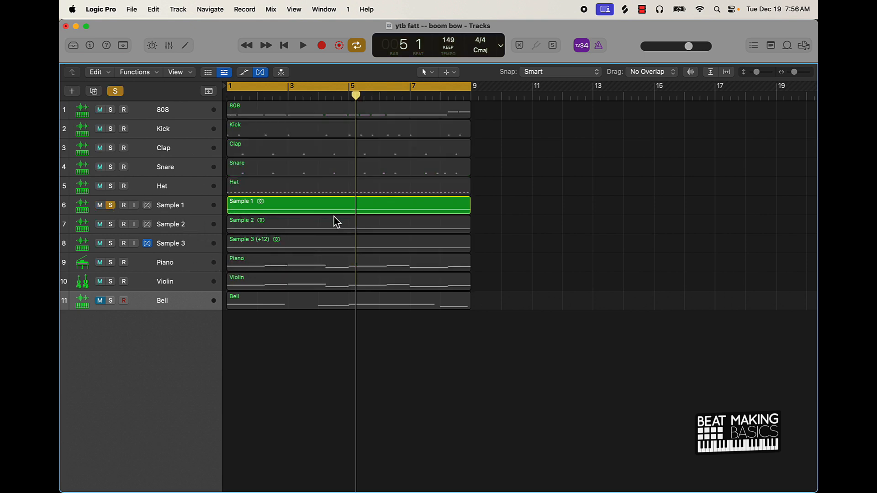
pyautogui.press('space')
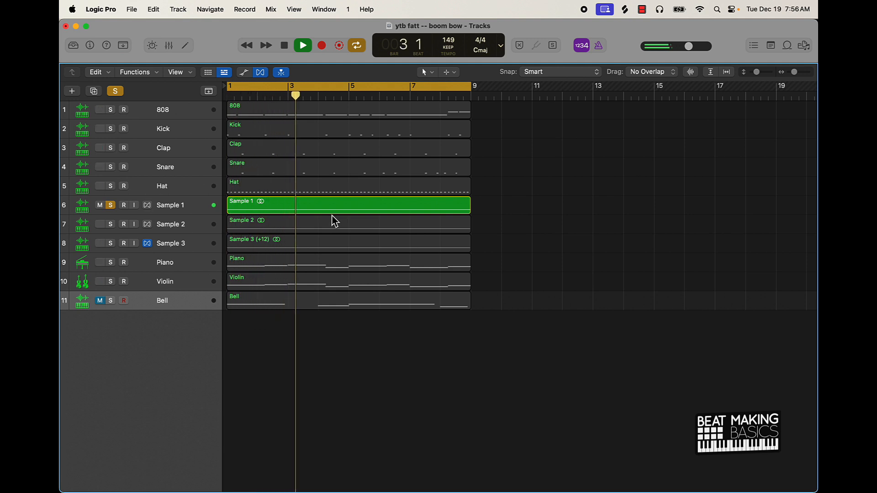
pyautogui.click(110, 224)
pyautogui.click(111, 205)
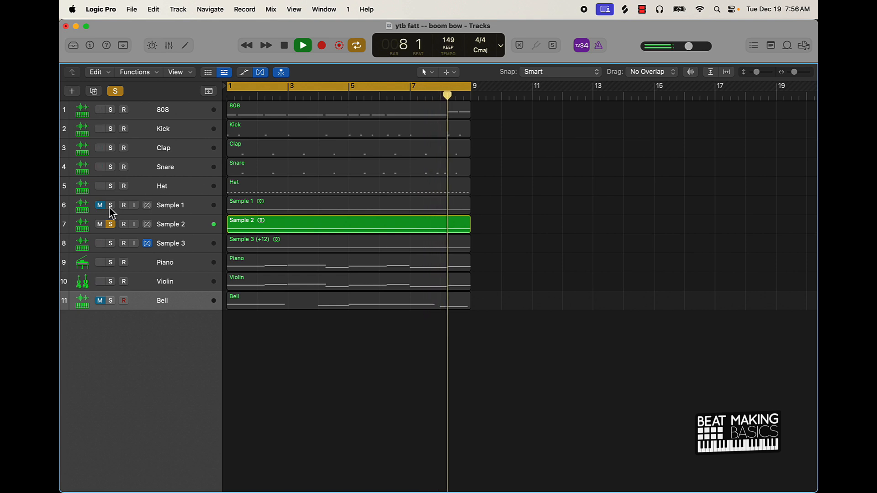
pyautogui.press('space')
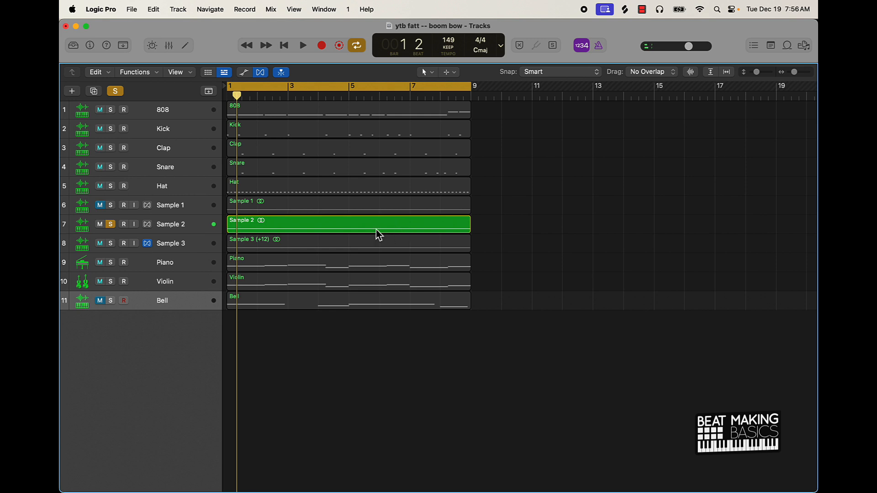
# Delete the Sample 1 track and rename the two remaining sample tracks Sample 1 and Sample 2.
pyautogui.click(178, 209)
pyautogui.press('Delete')
pyautogui.press('Delete')
pyautogui.doubleClick(169, 209)
pyautogui.press('BackSpace')
pyautogui.write('1')
pyautogui.press('Tab')
pyautogui.press('BackSpace')
pyautogui.write('2')
pyautogui.press('Return')
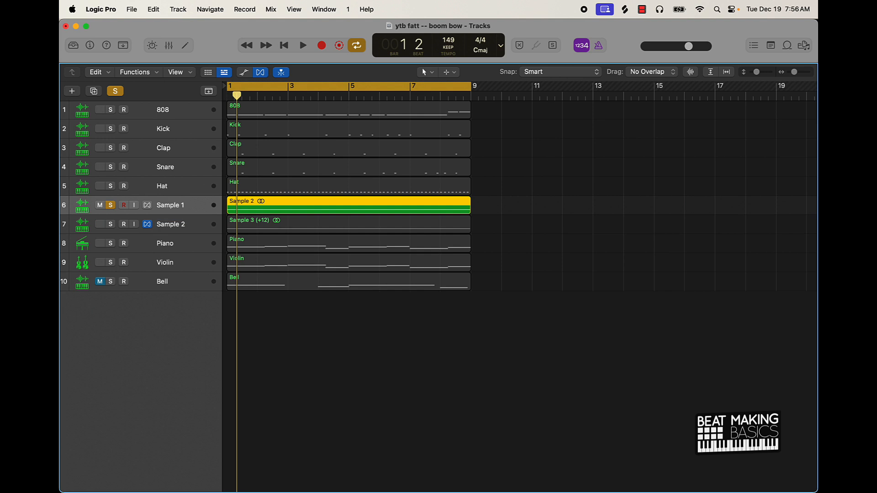
# Turn off solo on the Sample 1 track and unmute the Bell track.
pyautogui.click(110, 205)
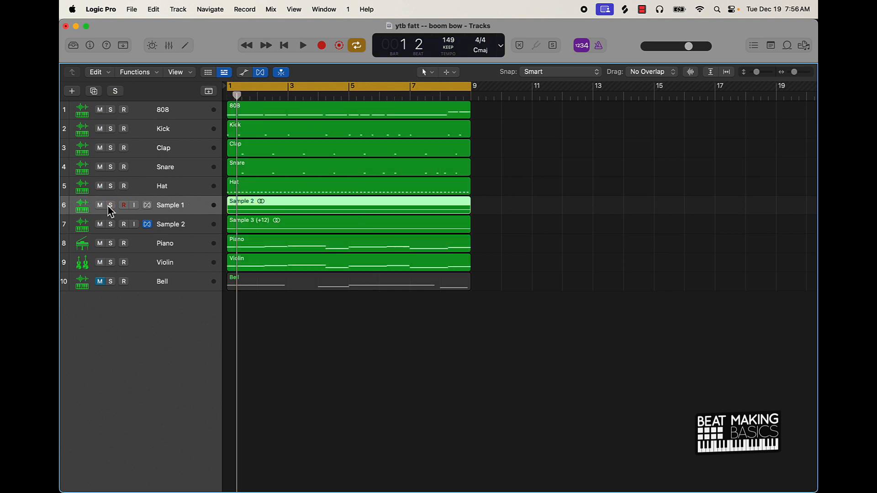
pyautogui.click(103, 282)
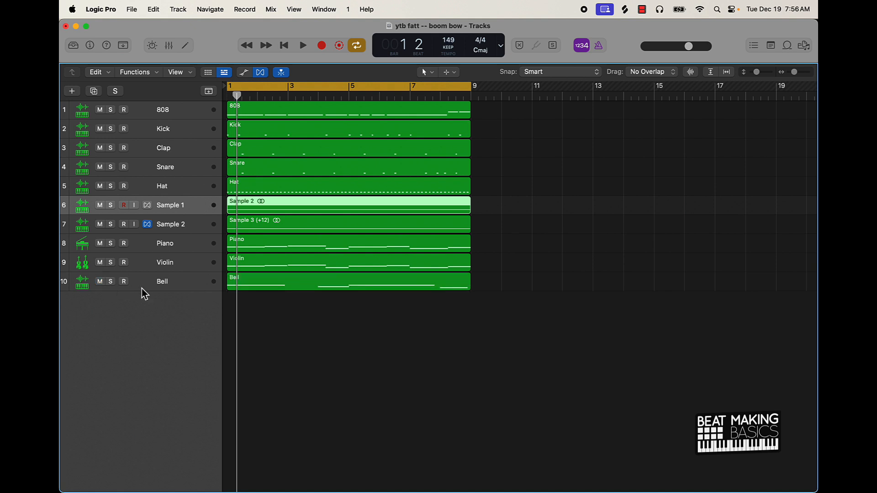
# Lower the Violin track's volume to -12.0 dB in the mixer while the beat plays.
pyautogui.press('space')
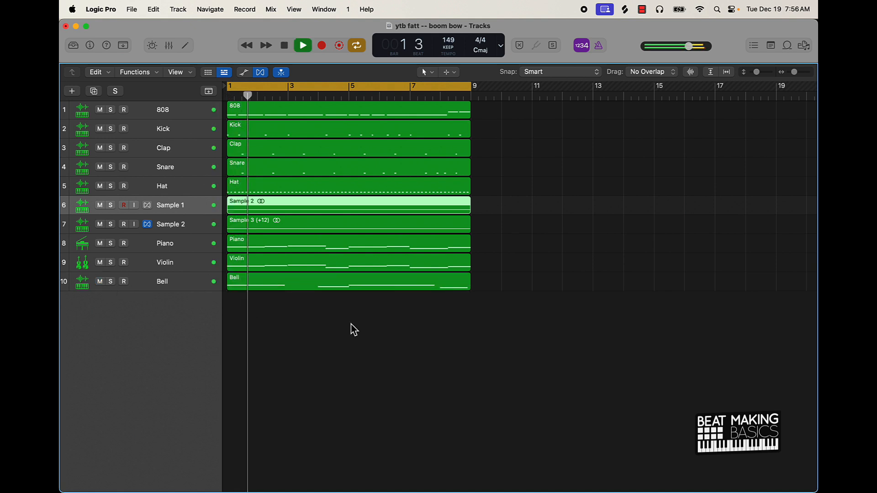
pyautogui.click(183, 266)
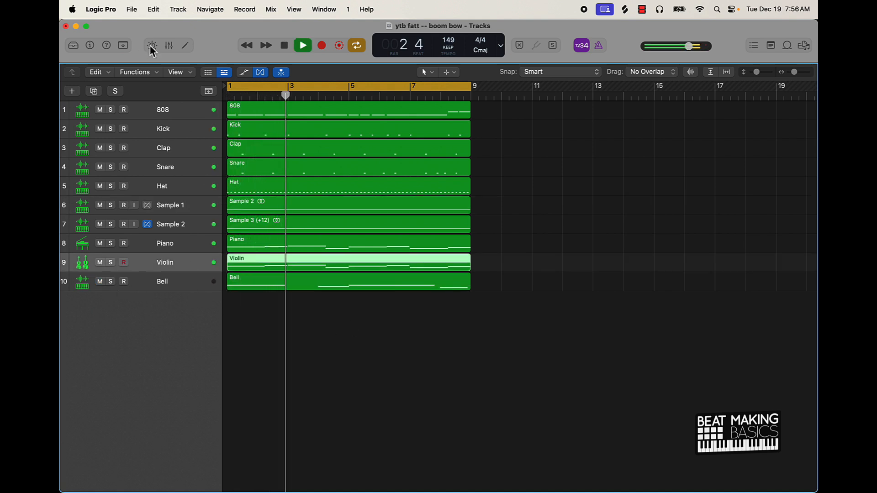
pyautogui.click(170, 46)
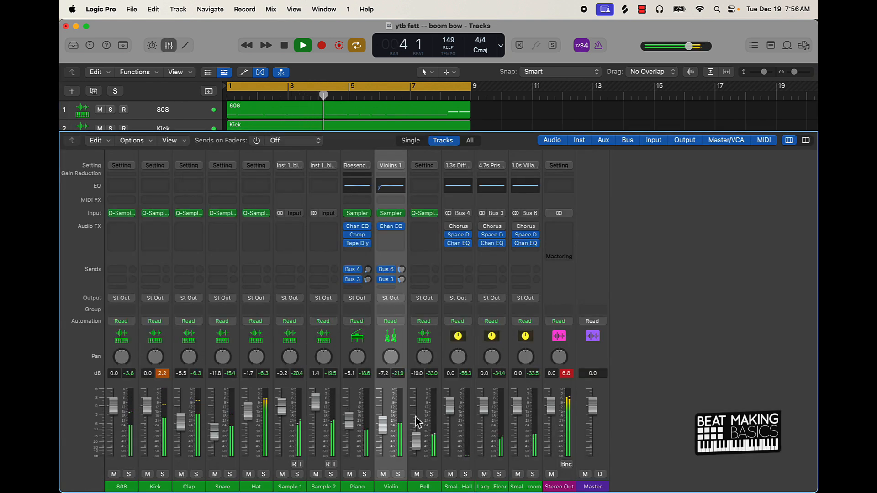
pyautogui.moveTo(383, 424); pyautogui.dragTo(383, 433)
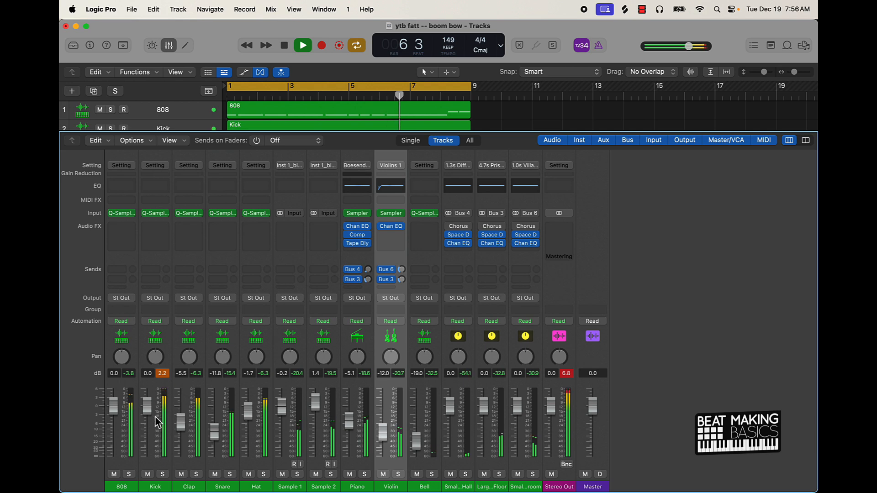
pyautogui.click(168, 45)
pyautogui.press('space')
pyautogui.click(349, 336)
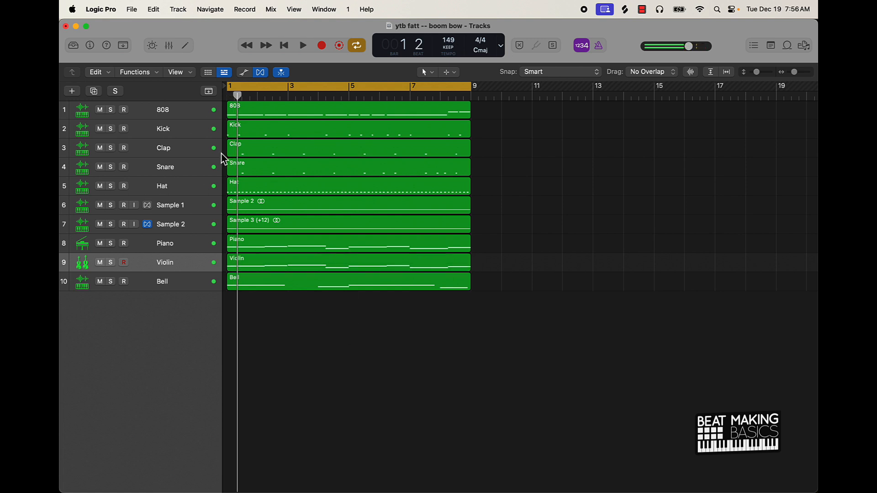
# Select the regions on all tracks and repeat them back to back until the loop extends past bar 33.
pyautogui.moveTo(278, 304); pyautogui.dragTo(340, 49)
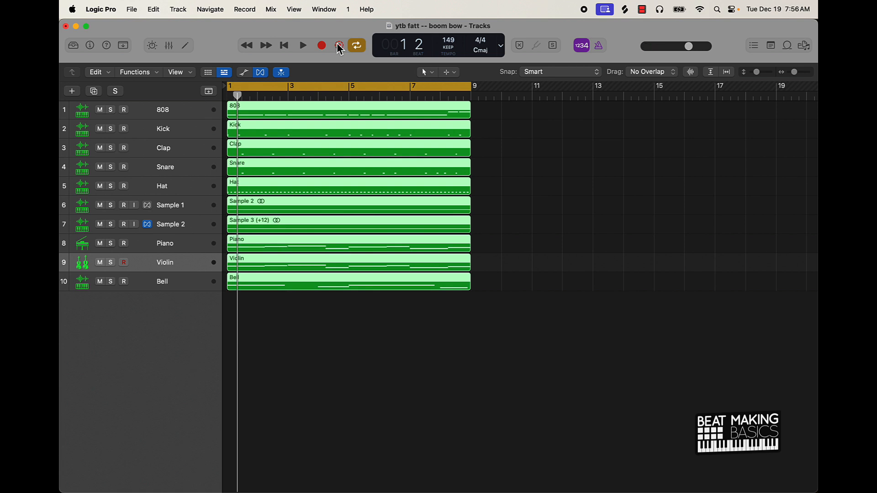
pyautogui.press('super+r')
pyautogui.press('super+r')
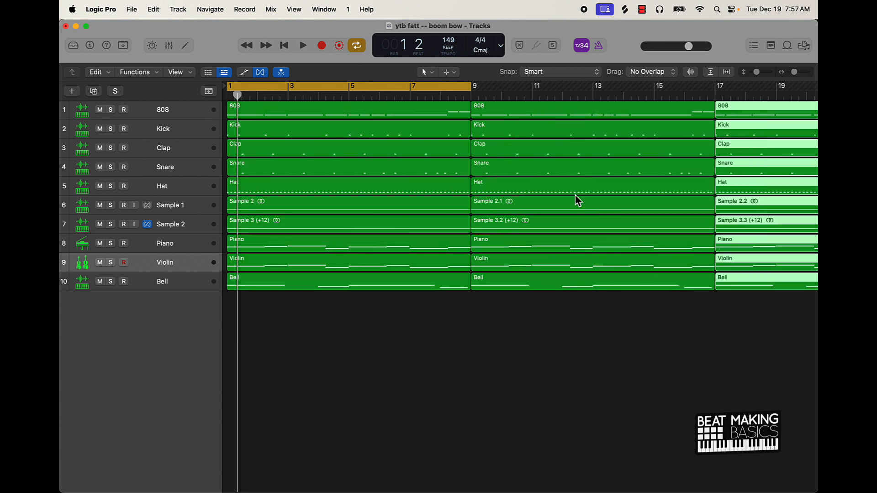
pyautogui.press('super+r')
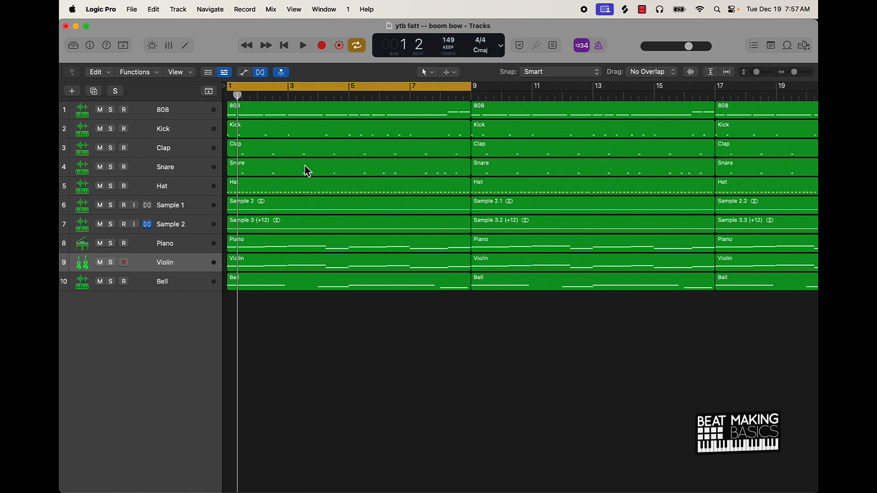
pyautogui.hscroll(10, 583, 182)
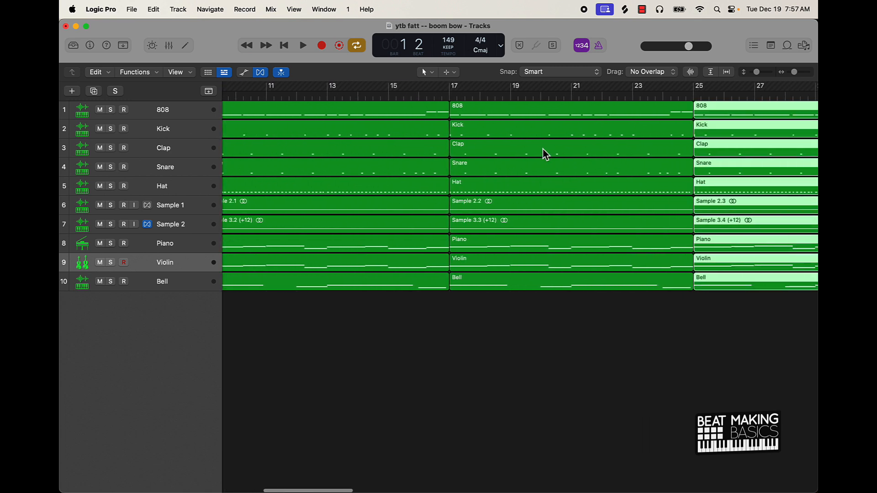
pyautogui.hscroll(5, 598, 141)
pyautogui.hscroll(-15, 427, 212)
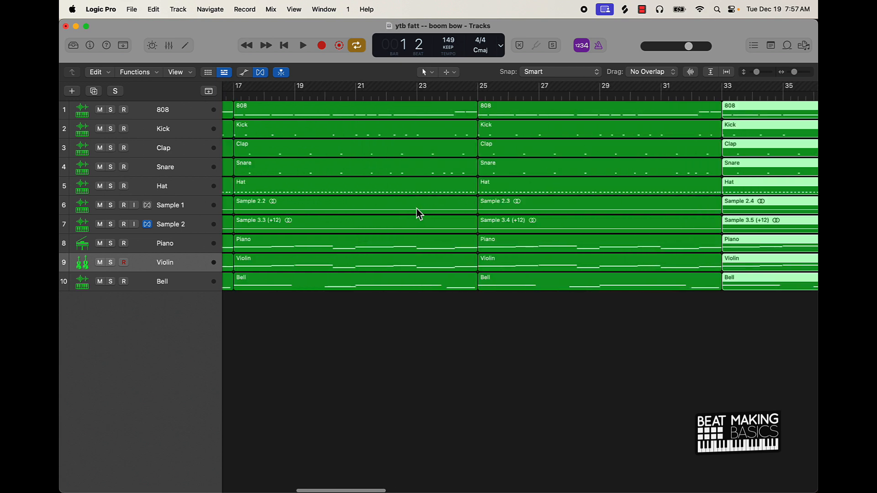
# Turn off cycle mode, mute every track except Sample 1 and return the playhead to bar 1.
pyautogui.click(328, 91)
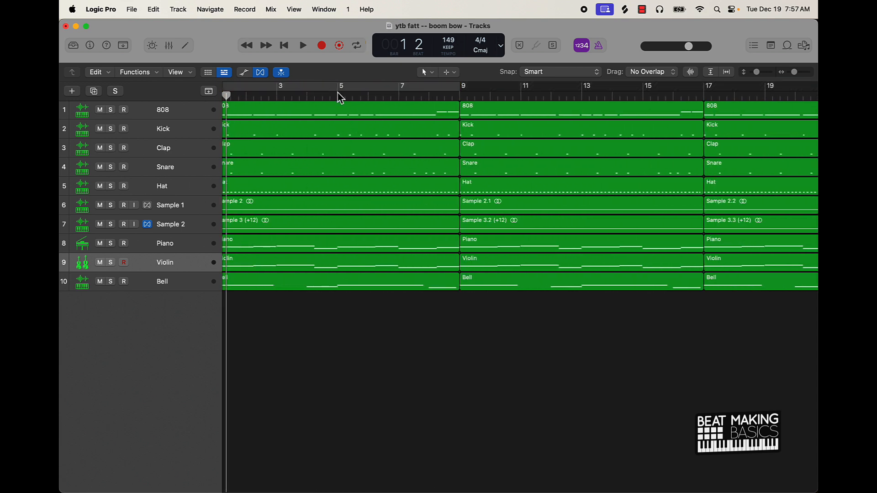
pyautogui.hscroll(-2, 260, 182)
pyautogui.moveTo(99, 110); pyautogui.dragTo(98, 294)
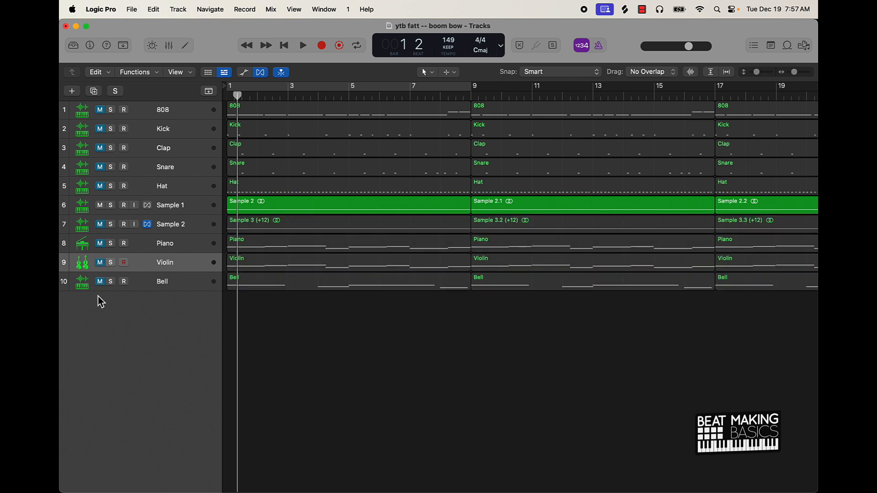
pyautogui.press('Return')
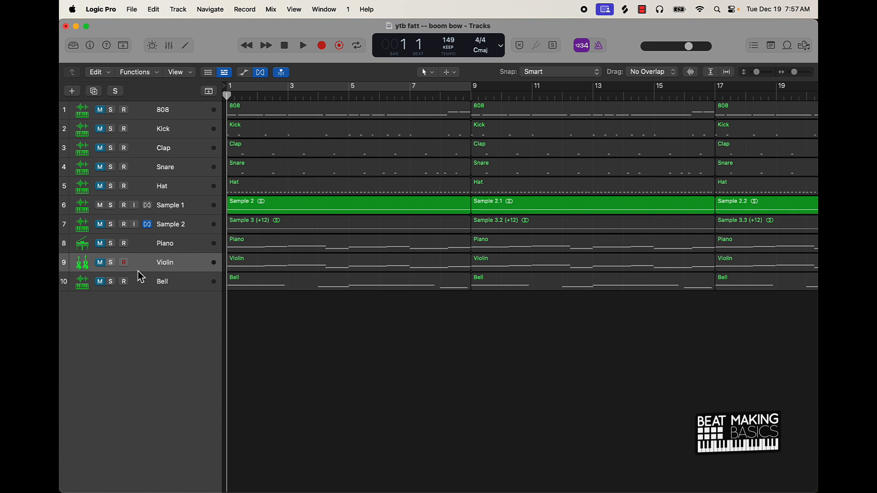
# Unmute the Hat track and select its first region at bar 1.
pyautogui.click(100, 187)
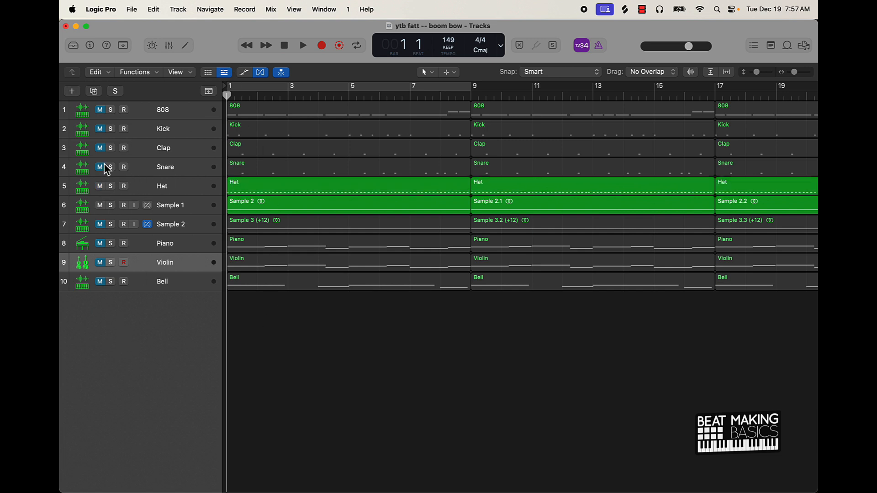
pyautogui.click(308, 189)
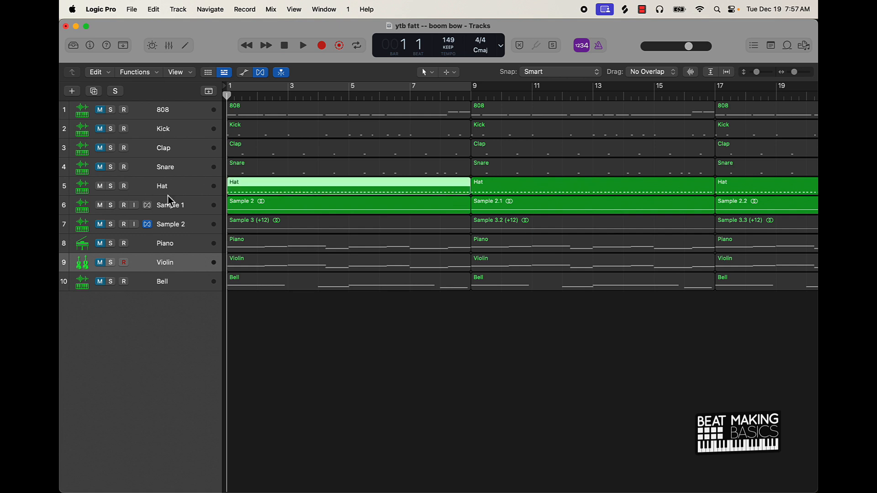
# Mute the Hat track and play the beat from bar 1 with the system volume raised.
pyautogui.click(105, 187)
pyautogui.press('space')
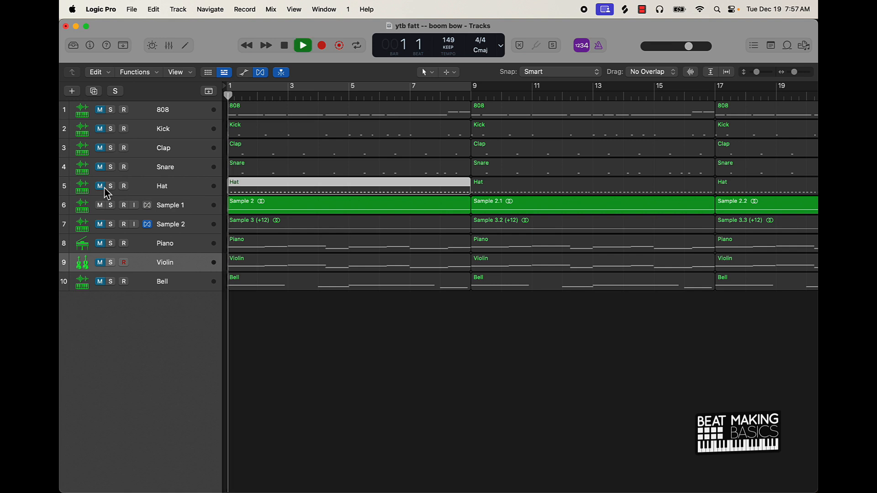
pyautogui.press('XF86AudioRaiseVolume')
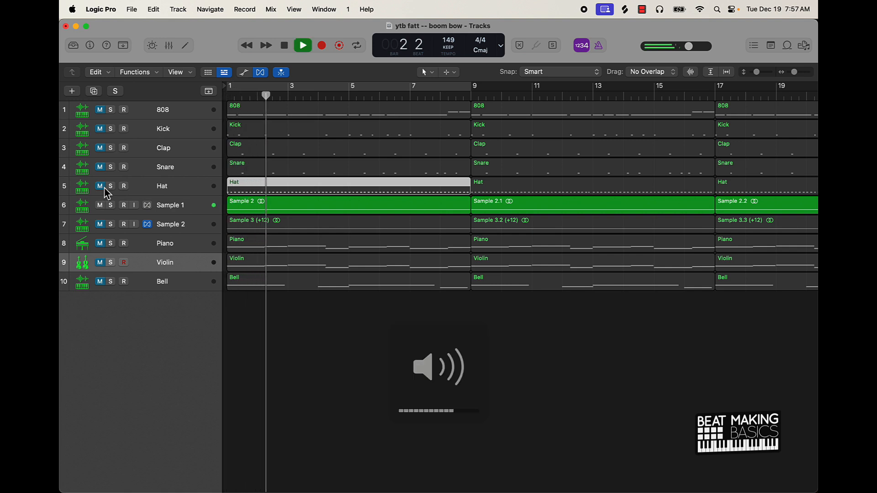
pyautogui.press('XF86AudioRaiseVolume')
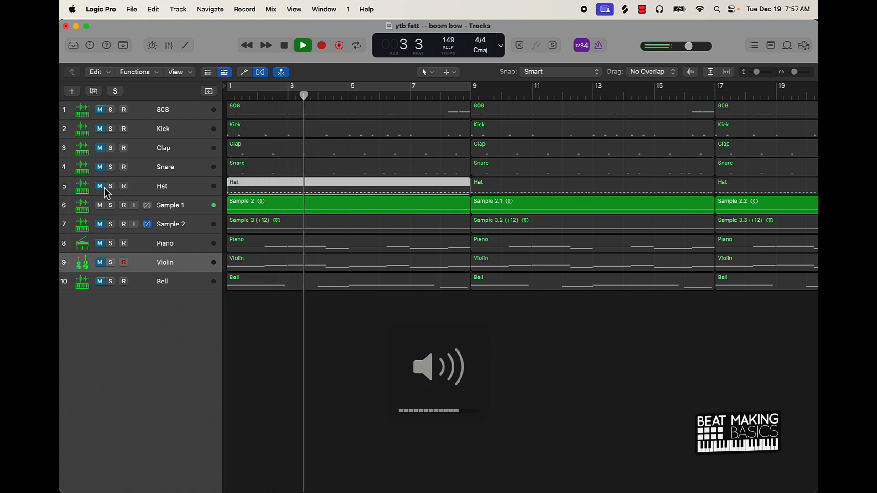
# Unmute Sample 2 during playback, followed by the drum, 808, Piano, Violin and Bell tracks.
pyautogui.click(104, 225)
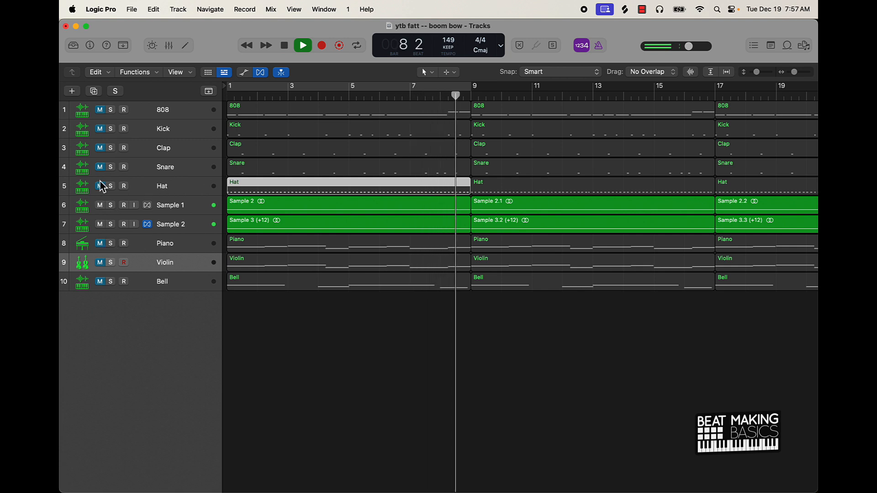
pyautogui.moveTo(100, 109); pyautogui.dragTo(105, 192)
pyautogui.moveTo(100, 243); pyautogui.dragTo(100, 282)
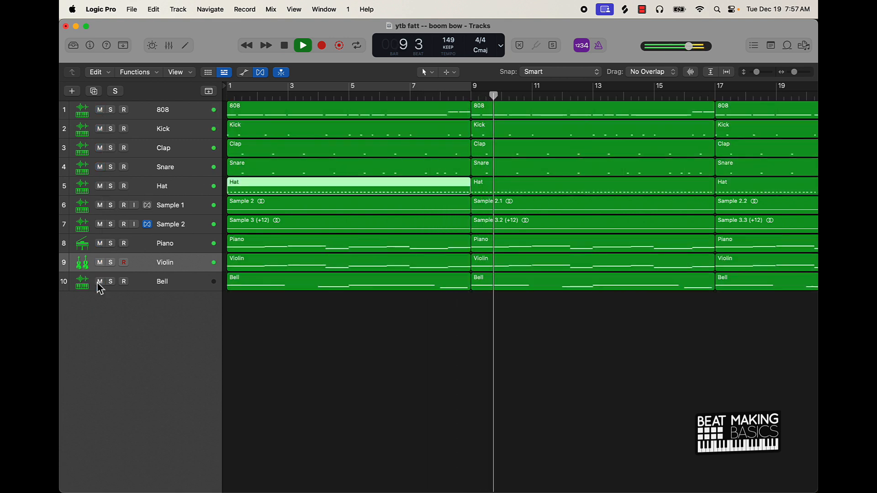
# Mute the Piano, Violin, Bell, Sample 2, Kick and 808 tracks, and play the beat from bar 1.
pyautogui.press('space')
pyautogui.moveTo(100, 245); pyautogui.dragTo(102, 295)
pyautogui.press('Return')
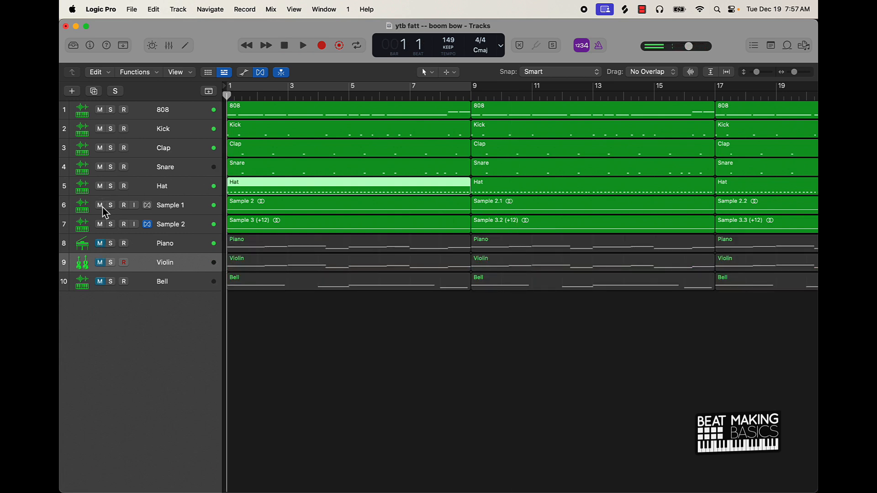
pyautogui.click(101, 224)
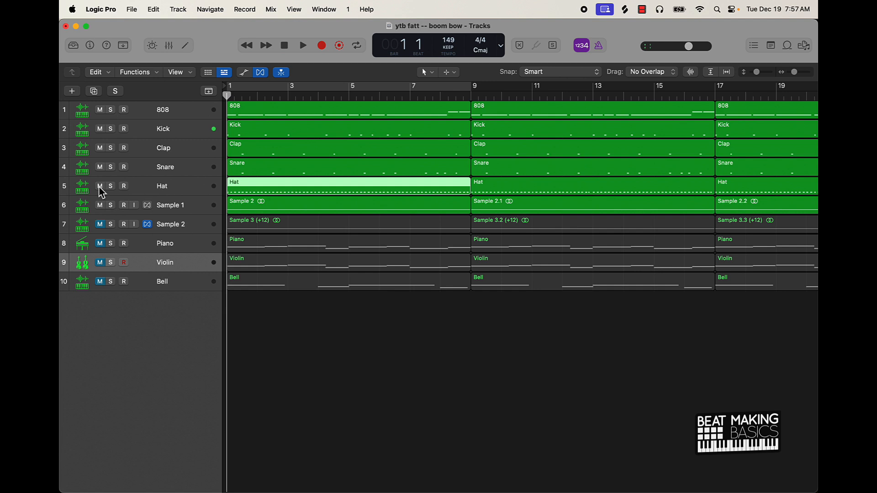
pyautogui.click(100, 129)
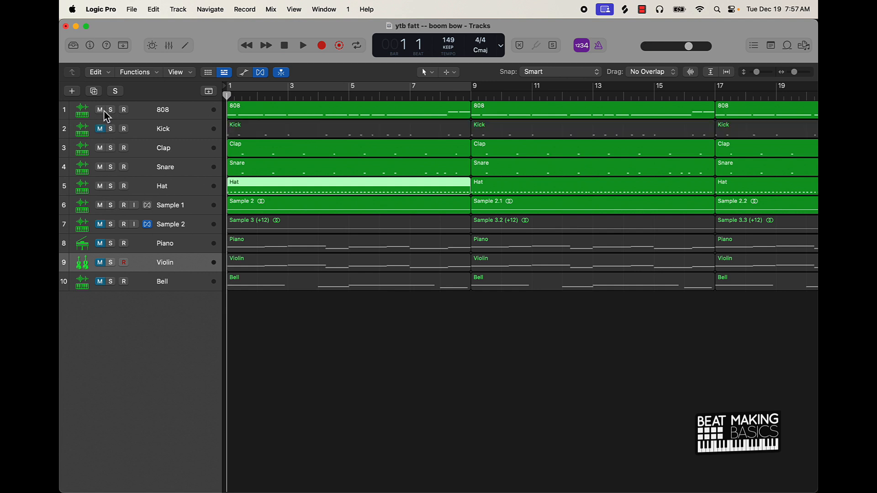
pyautogui.click(101, 112)
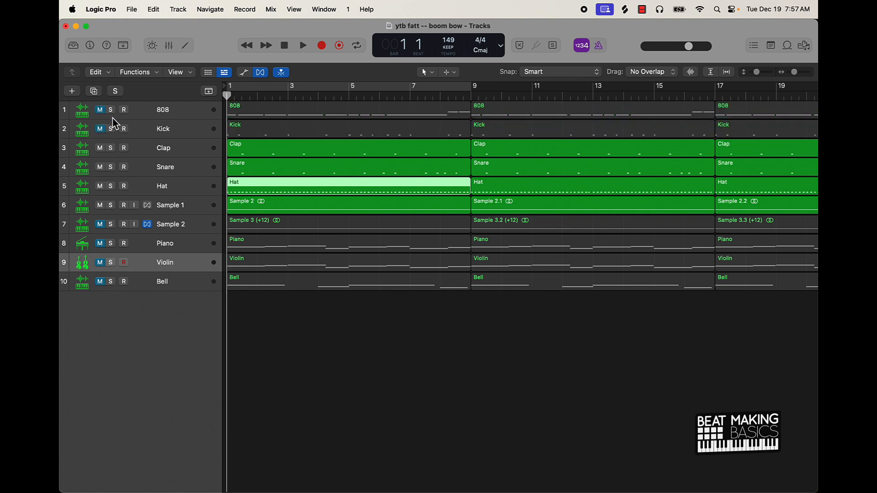
pyautogui.press('space')
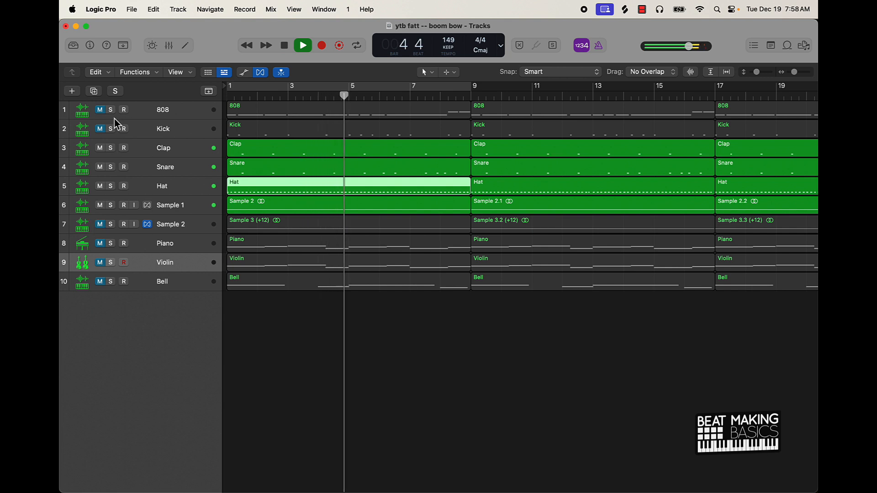
# Unmute the Kick track, stop playback and return the playhead to bar 1.
pyautogui.click(100, 130)
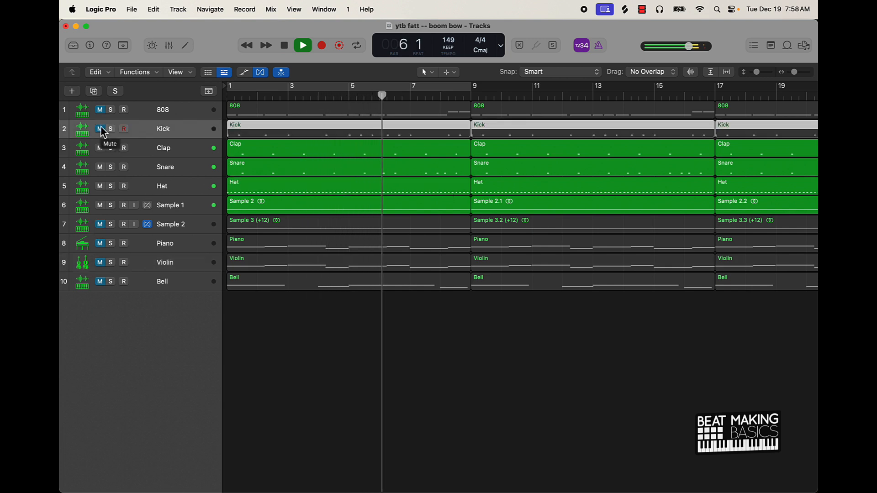
pyautogui.click(101, 130)
pyautogui.press('space')
pyautogui.press('Return')
# Split the first Kick region at bar 5 and mute its first half.
pyautogui.moveTo(351, 96)
pyautogui.mouseDown()
pyautogui.moveTo(341, 102)
pyautogui.moveTo(348, 101)
pyautogui.mouseUp()
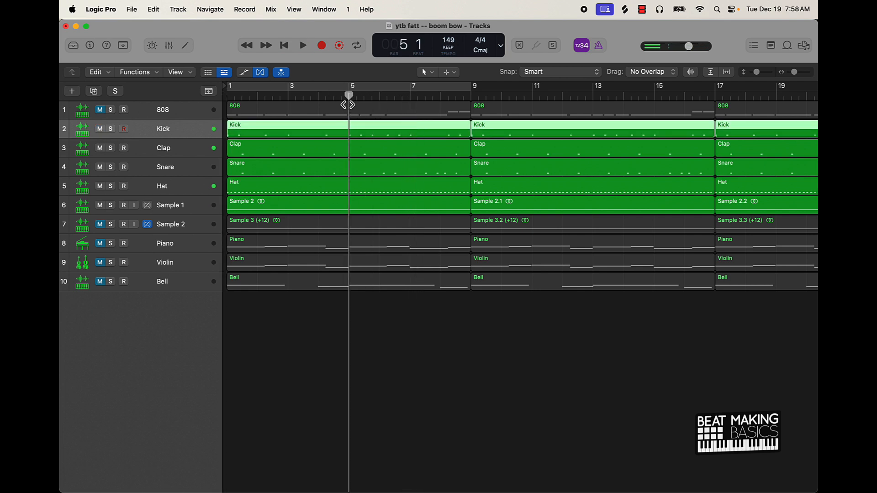
pyautogui.press('super+t')
pyautogui.click(330, 133)
pyautogui.hotkey('ctrl', 'm')
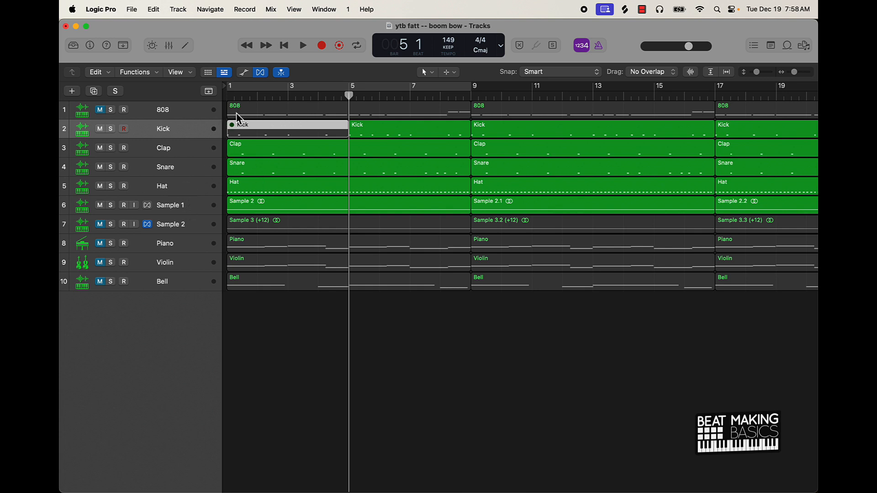
# Play the intro from bar 1 and mute the first 808 region, spanning bars 1 to 9.
pyautogui.press('Return')
pyautogui.press('space')
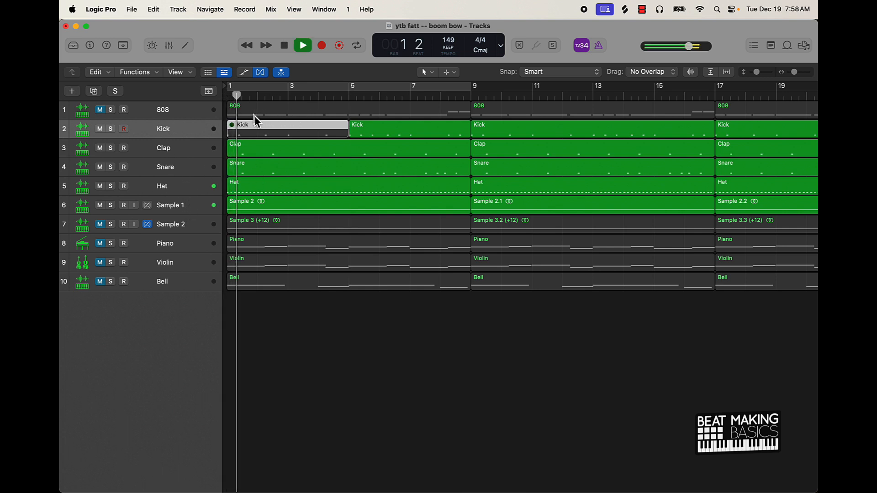
pyautogui.click(320, 342)
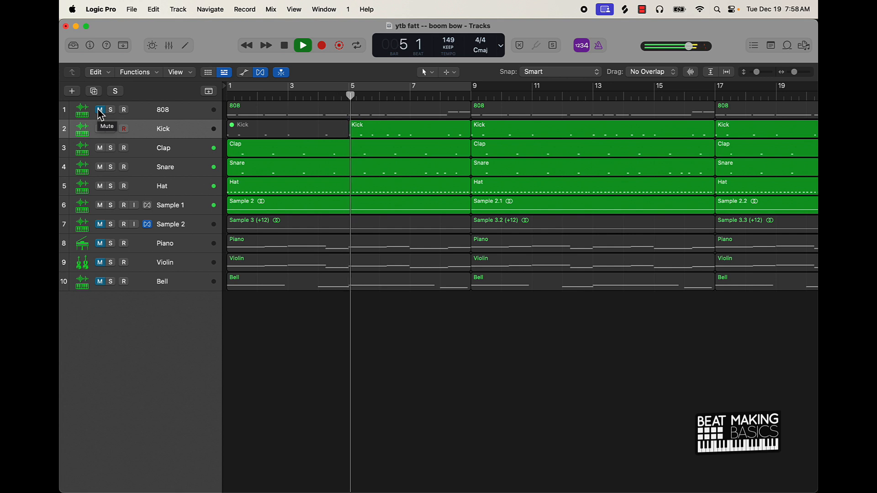
pyautogui.click(265, 115)
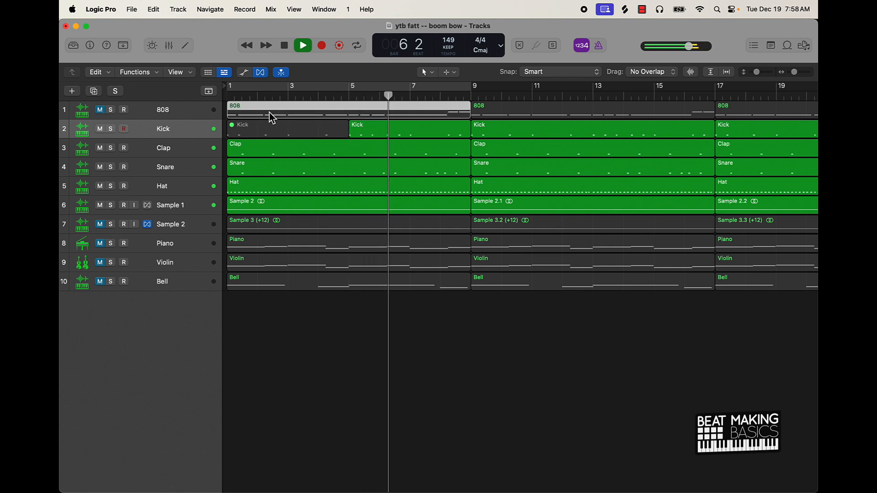
pyautogui.hotkey('ctrl', 'm')
# Select the Kick region starting at bar 5, replay the passage around bar 8 and return the playhead to bar 1.
pyautogui.press('space')
pyautogui.click(437, 134)
pyautogui.press('space')
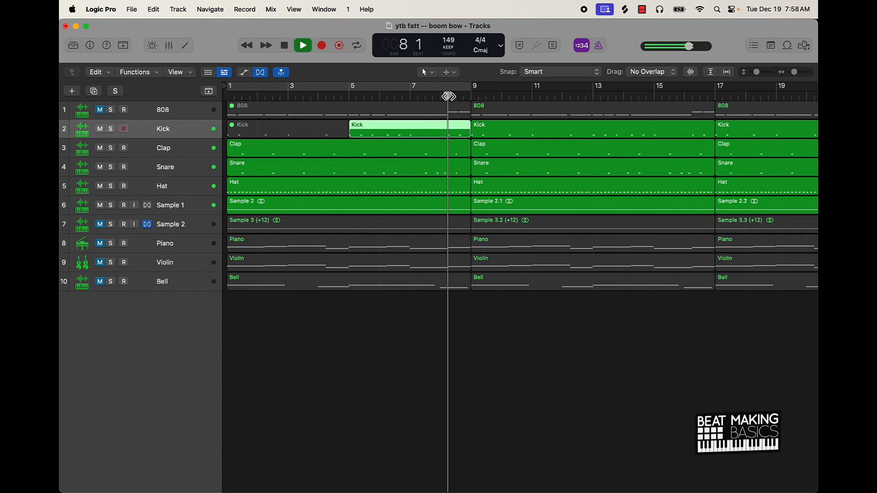
pyautogui.press('space')
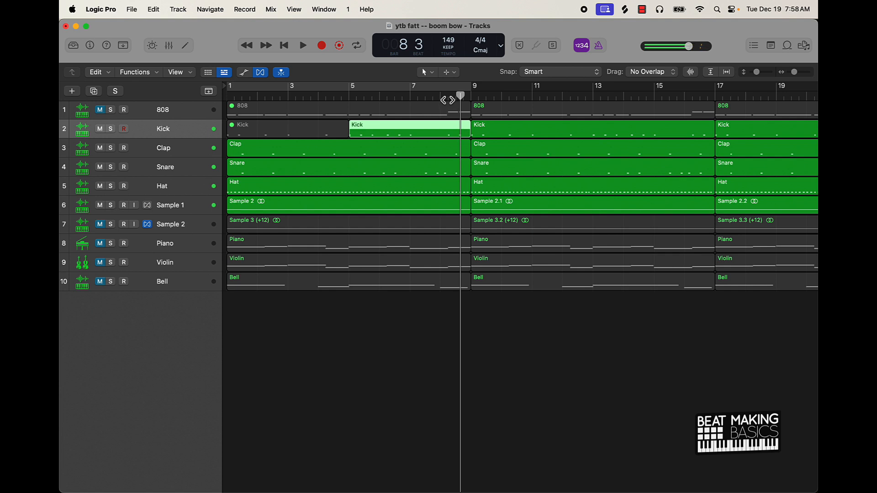
pyautogui.press('Return')
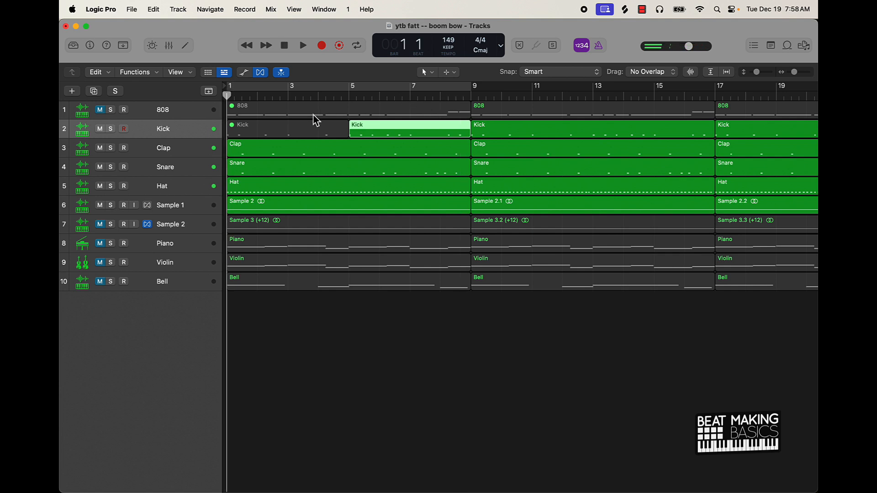
# Mute the first Sample 2, Piano, Violin and Bell regions, and unmute all the muted tracks.
pyautogui.moveTo(373, 323); pyautogui.dragTo(382, 228)
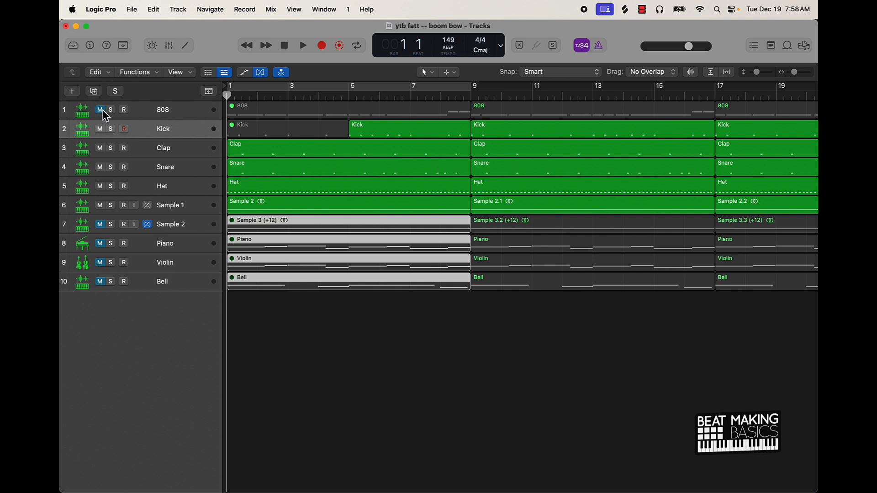
pyautogui.moveTo(103, 111); pyautogui.dragTo(108, 280)
pyautogui.click(577, 365)
# Mute the Violin and Bell regions spanning bars 9 to 17.
pyautogui.hscroll(5, 528, 346)
pyautogui.hscroll(3, 523, 338)
pyautogui.hscroll(-3, 493, 315)
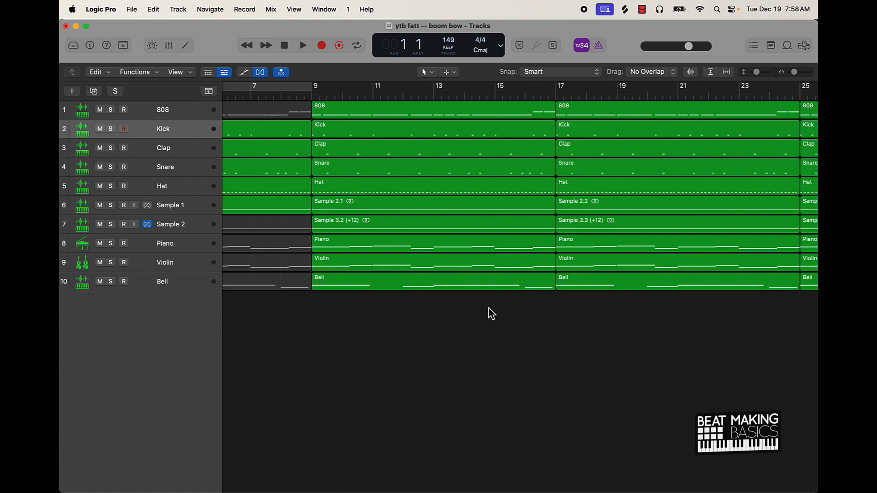
pyautogui.moveTo(465, 315); pyautogui.dragTo(467, 273)
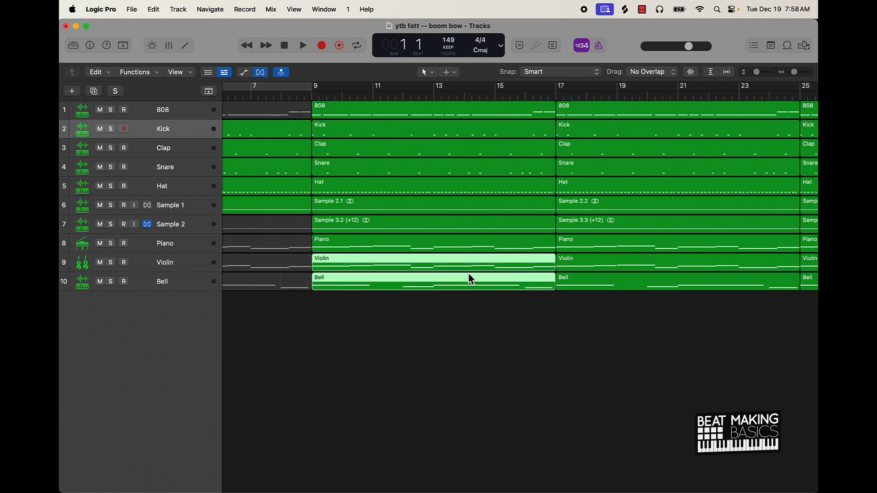
pyautogui.press('super+Left')
pyautogui.press('super+Left')
pyautogui.press('super+Left')
pyautogui.press('super+Left')
pyautogui.press('super+Left')
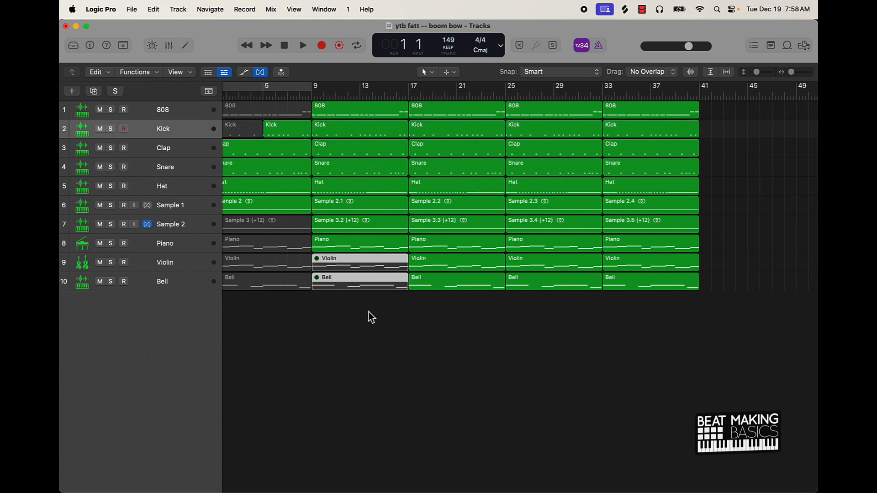
pyautogui.click(355, 308)
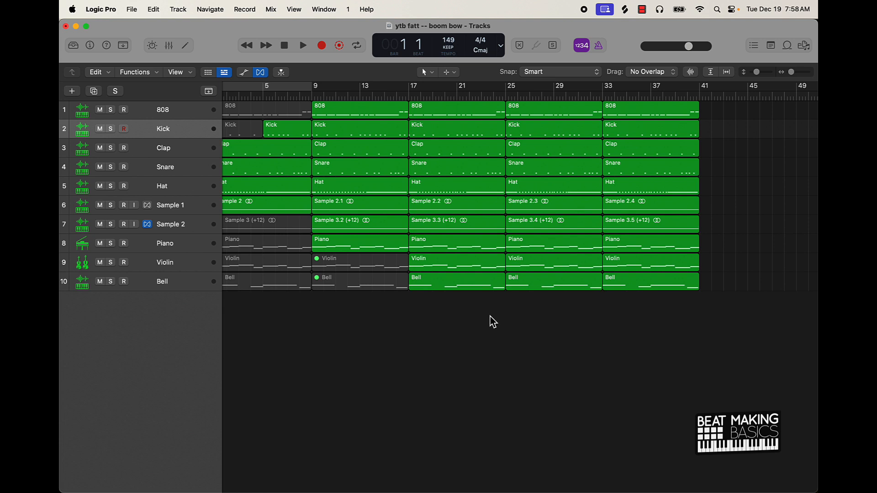
# Play the arrangement and raise the Bell track's volume to -12.0 dB in the mixer.
pyautogui.press('space')
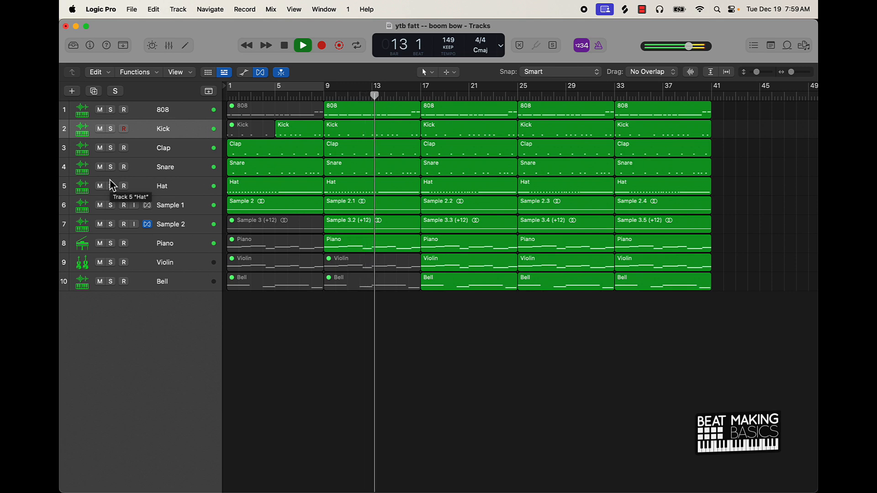
pyautogui.click(185, 264)
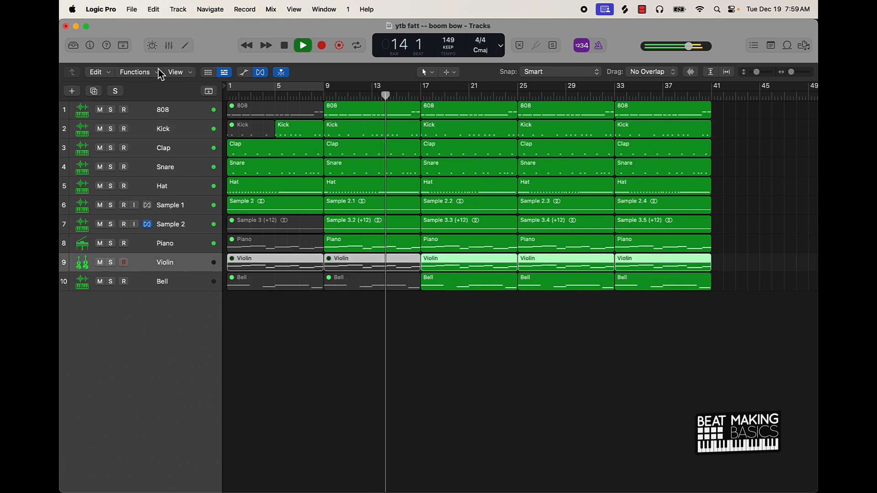
pyautogui.click(171, 47)
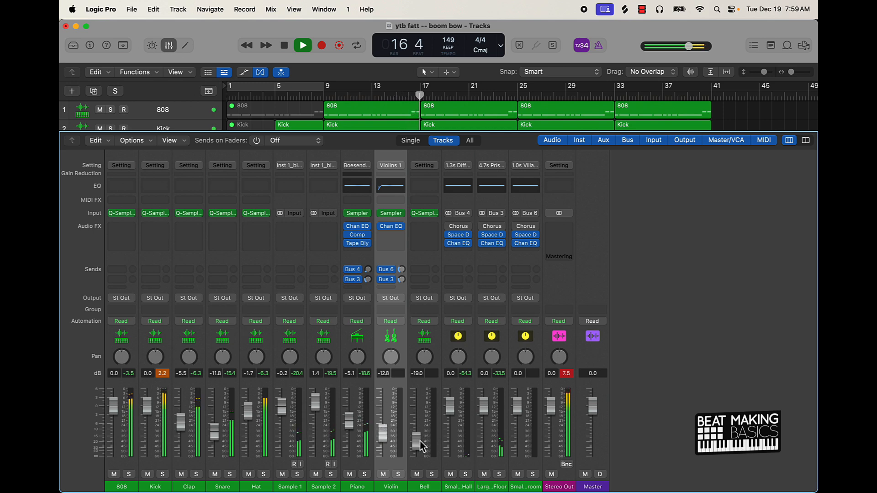
pyautogui.moveTo(416, 440); pyautogui.dragTo(417, 429)
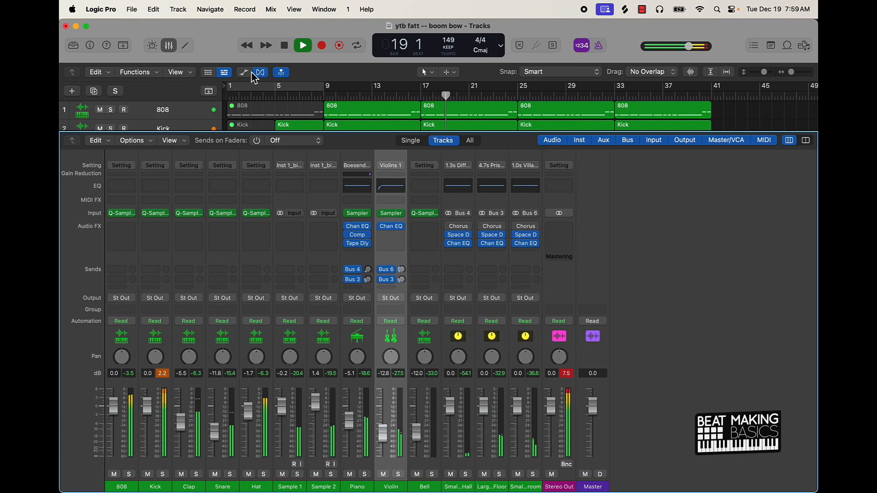
pyautogui.click(171, 45)
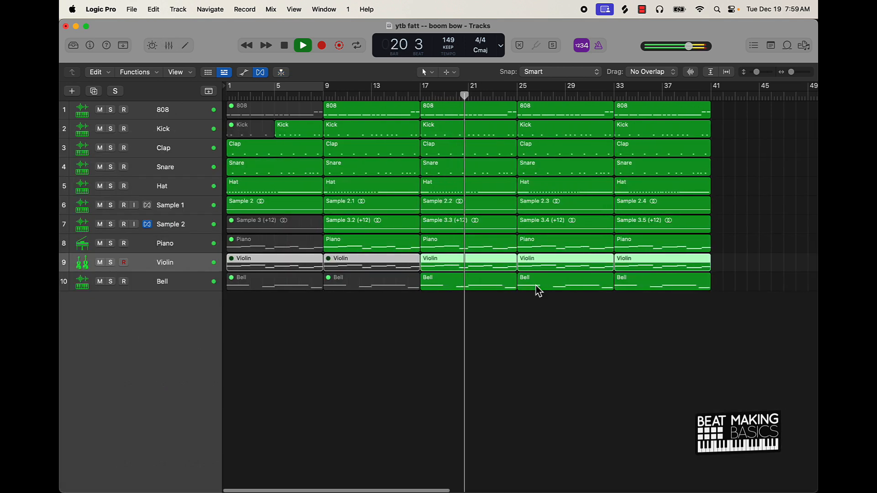
pyautogui.click(544, 319)
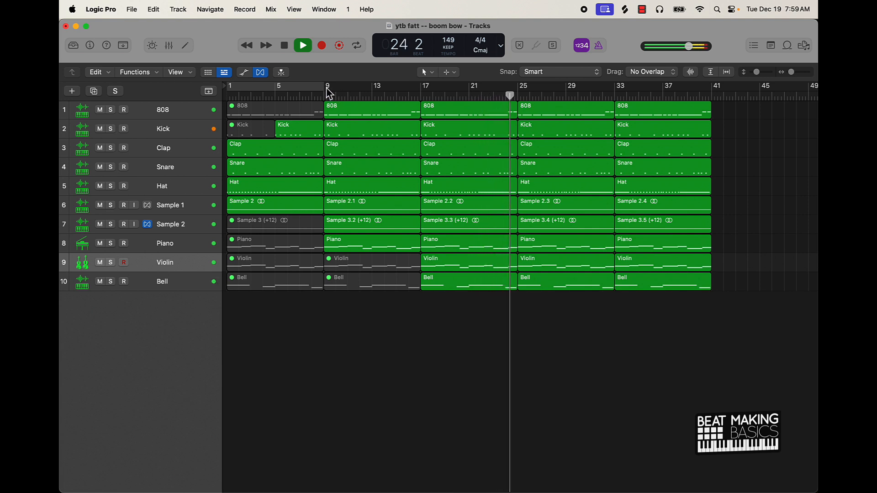
# Set the cycle range to bars 9 to 25, and repeat all tracks' regions from bars 25 to 41 directly after bar 41.
pyautogui.press('space')
pyautogui.moveTo(330, 92); pyautogui.dragTo(517, 94)
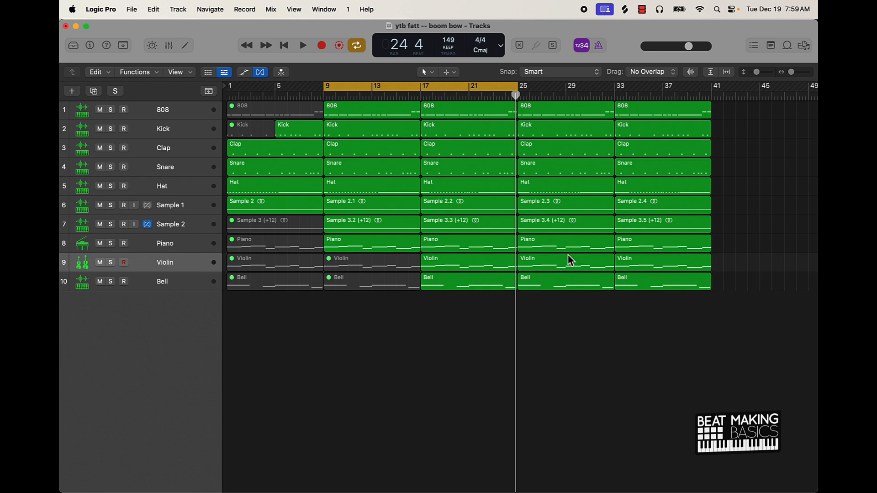
pyautogui.moveTo(572, 352); pyautogui.dragTo(707, 46)
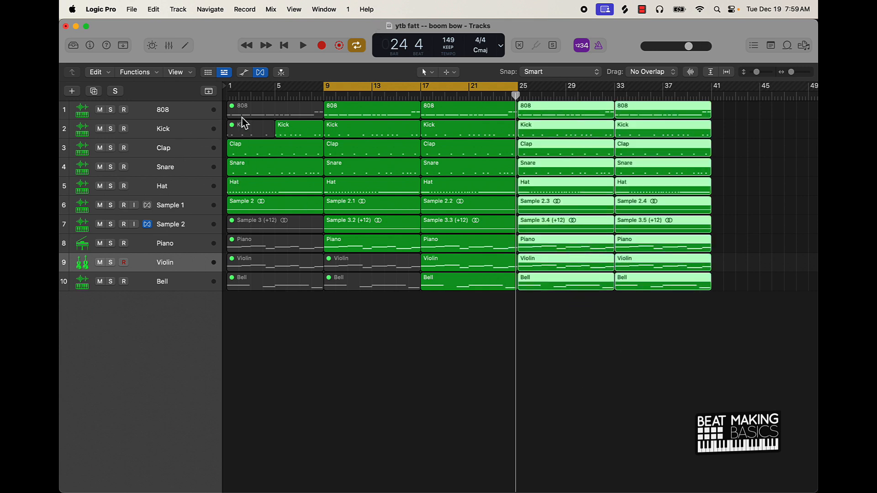
pyautogui.press('super+r')
pyautogui.hscroll(5, 548, 251)
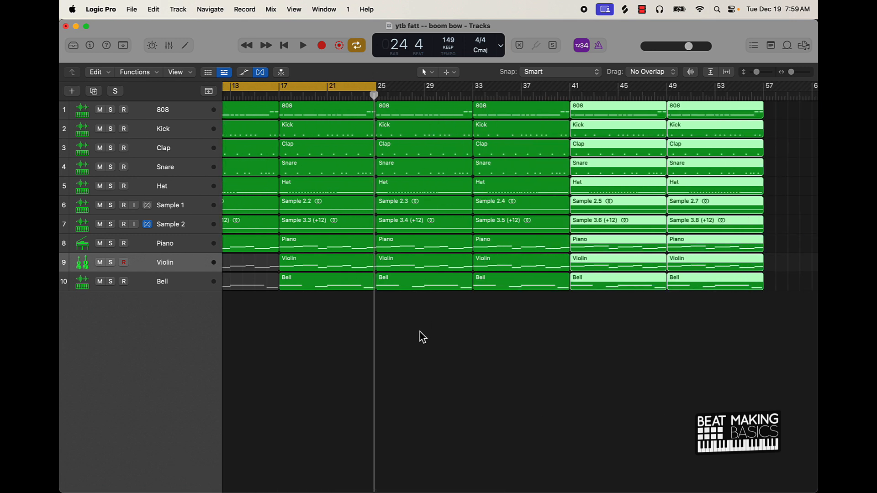
# Select the regions of all tracks between bars 9 and 25 and color them blue.
pyautogui.hscroll(-5, 363, 322)
pyautogui.moveTo(424, 327); pyautogui.dragTo(321, 105)
pyautogui.click(123, 45)
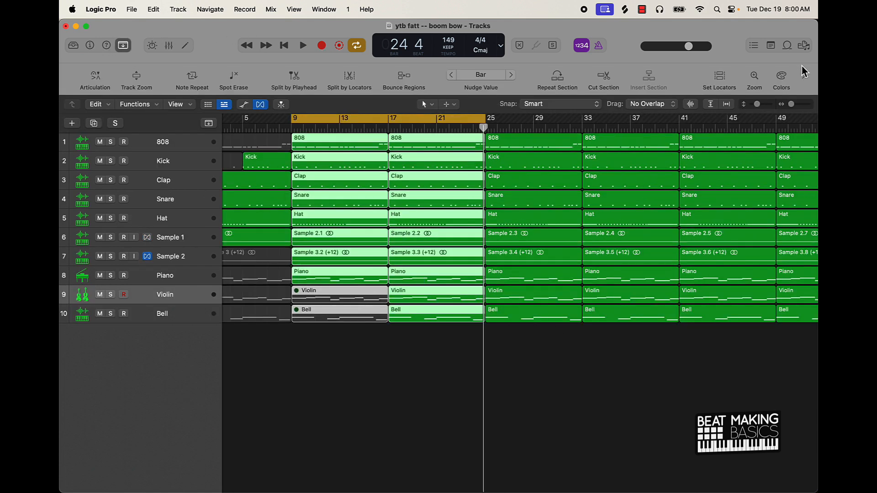
pyautogui.click(782, 78)
pyautogui.click(658, 351)
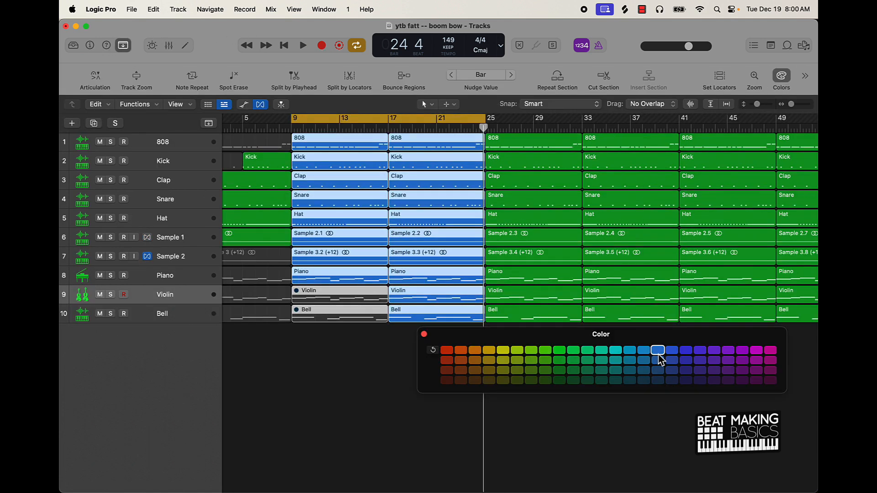
# Select all tracks' regions from bars 1 to 9, color them yellow and close the color palette.
pyautogui.moveTo(263, 357); pyautogui.dragTo(203, 54)
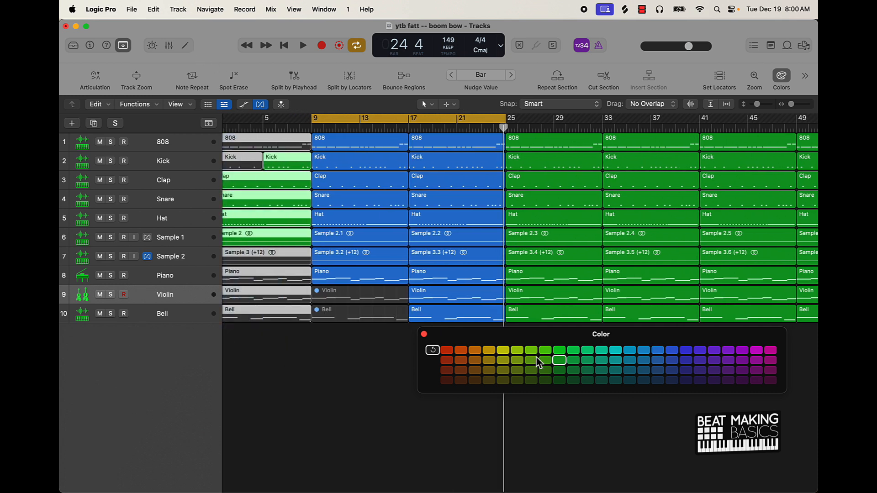
pyautogui.click(517, 351)
pyautogui.click(503, 351)
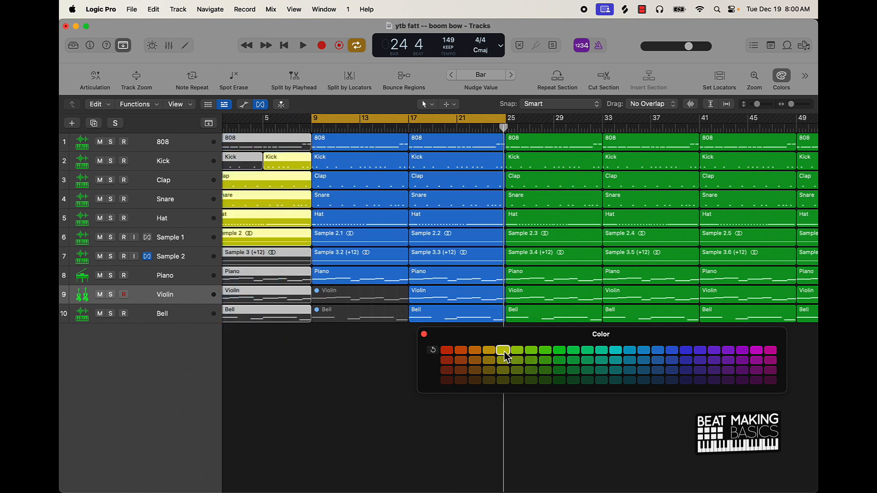
pyautogui.click(337, 399)
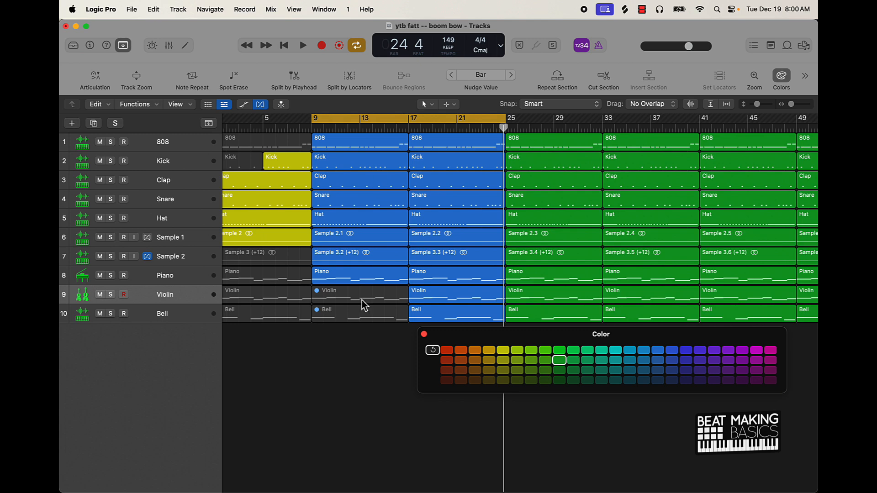
pyautogui.click(424, 335)
# Select the regions of all tracks between bars 25 and 57 and color them red.
pyautogui.hscroll(8, 611, 369)
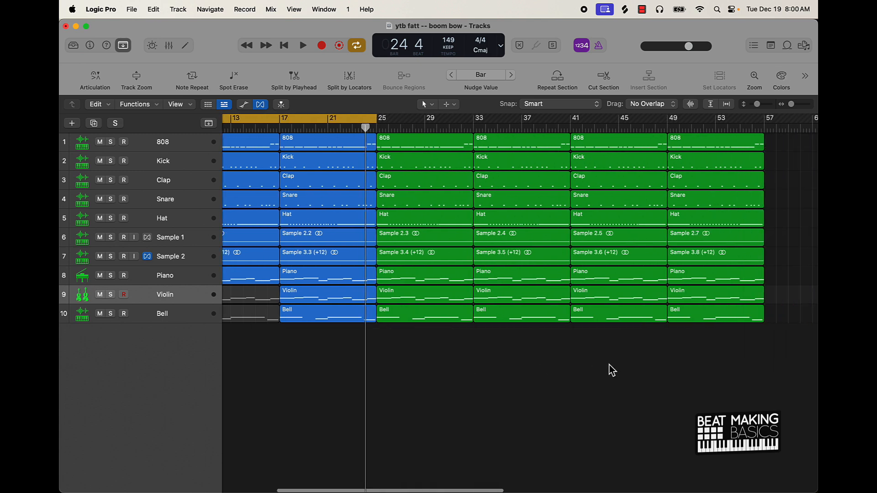
pyautogui.moveTo(358, 350); pyautogui.dragTo(817, 123)
pyautogui.hscroll(-5, 700, 204)
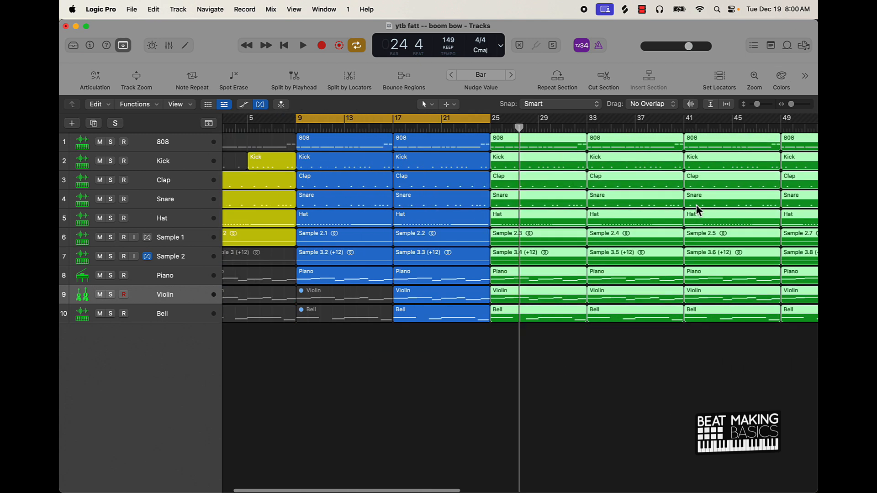
pyautogui.hscroll(6, 717, 201)
pyautogui.hscroll(2, 503, 187)
pyautogui.hscroll(-6, 392, 180)
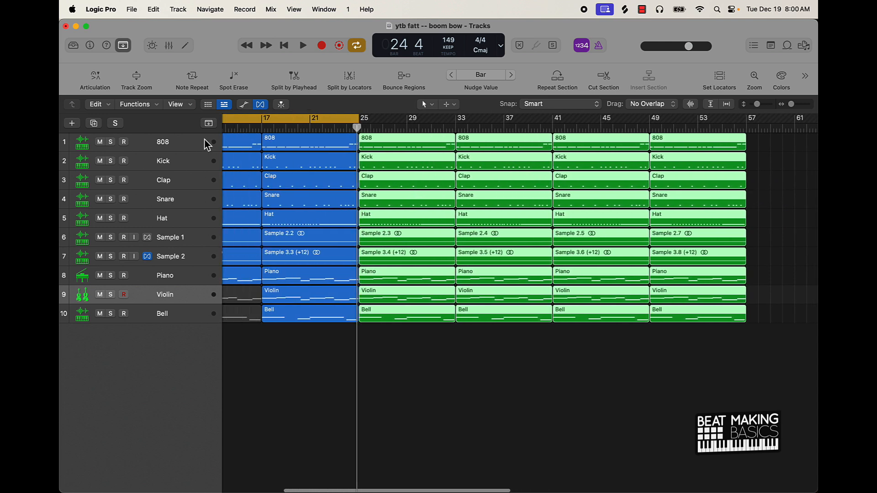
pyautogui.click(760, 83)
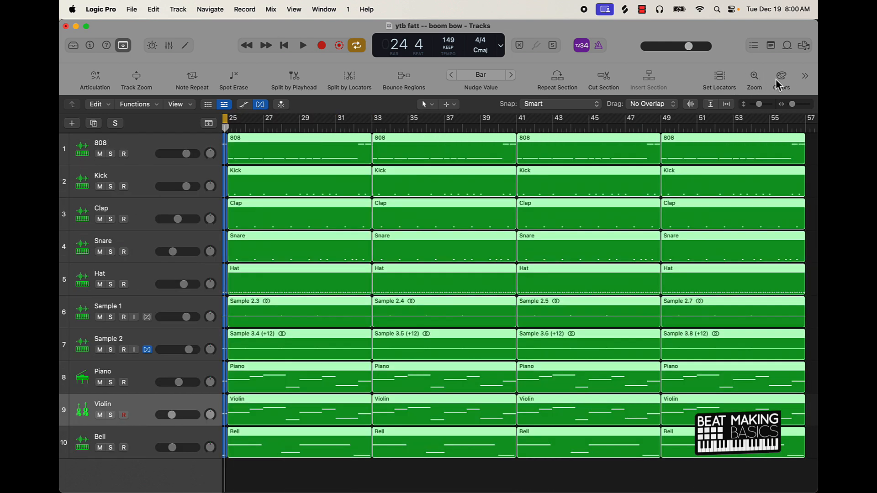
pyautogui.click(780, 78)
pyautogui.click(447, 350)
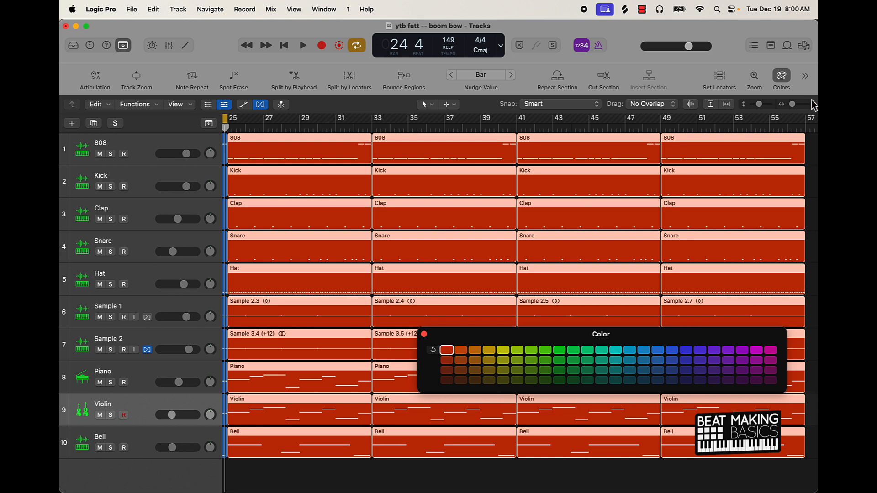
pyautogui.click(783, 77)
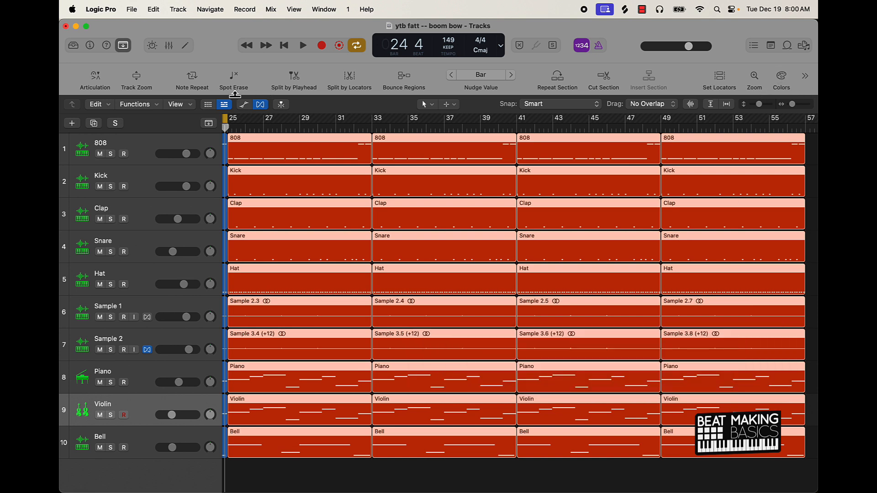
# Hide the toolbar above the tracks and clear the region selection.
pyautogui.click(124, 45)
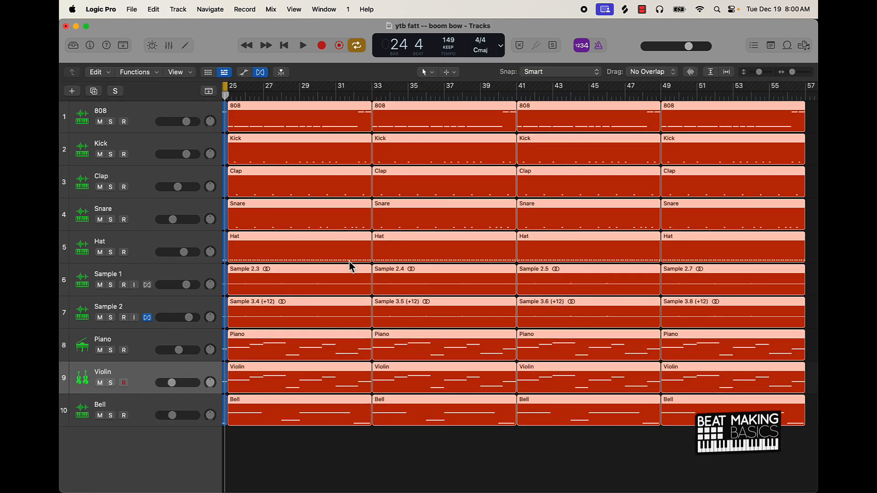
pyautogui.scroll(-10, 349, 262)
pyautogui.hscroll(-4, 350, 262)
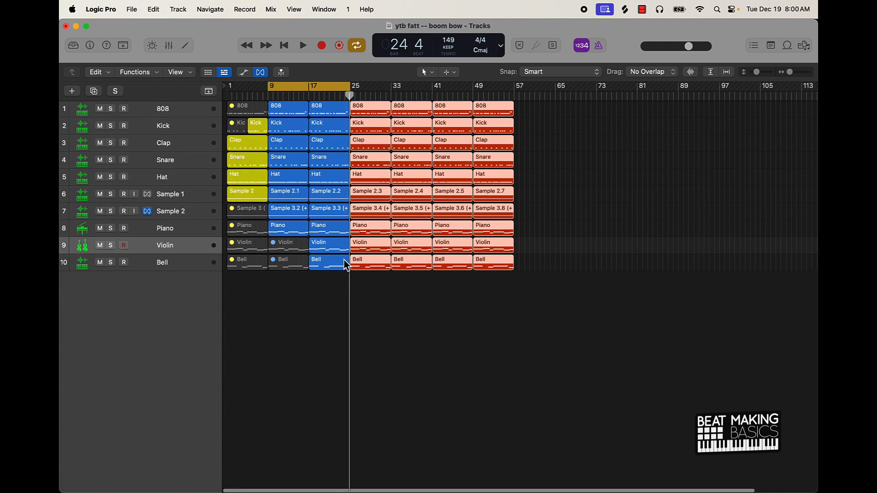
pyautogui.click(336, 304)
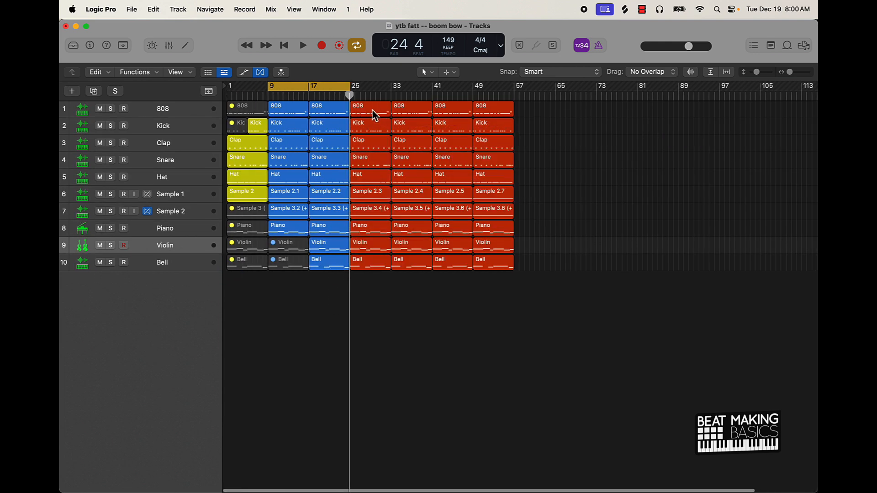
# Mute the two Kick regions between bars 25 and 41, and turn off cycle mode.
pyautogui.click(374, 130)
pyautogui.keyDown('shift'); pyautogui.click(423, 132); pyautogui.keyUp('shift')
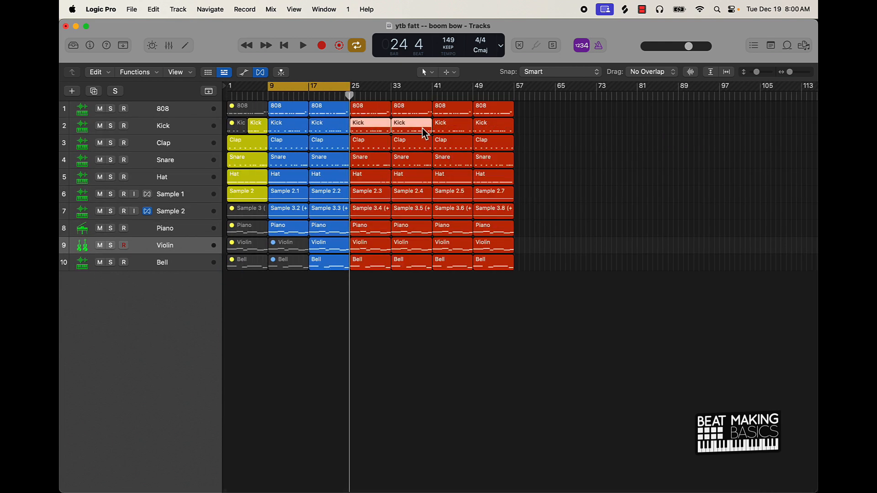
pyautogui.hotkey('ctrl', 'm')
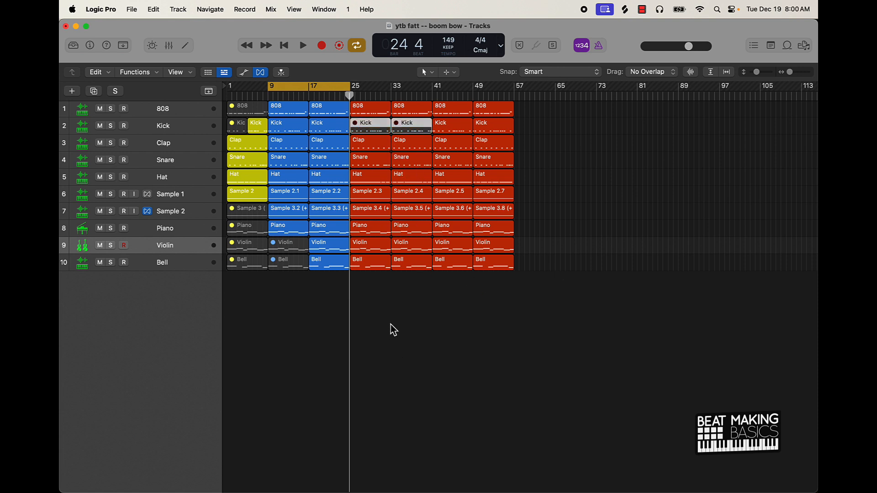
pyautogui.click(321, 93)
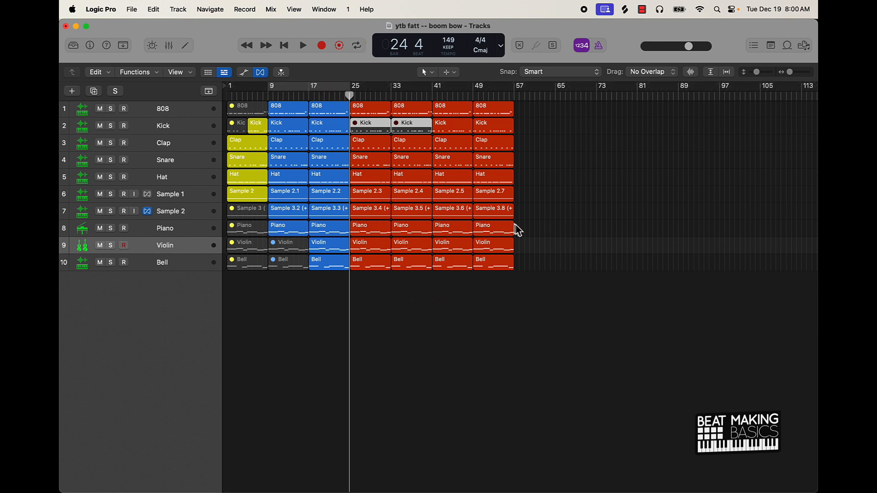
# Mute the Sample 2 regions from bars 25 to 41 and the Sample 1 regions from bars 41 to 57.
pyautogui.click(404, 209)
pyautogui.keyDown('shift'); pyautogui.click(387, 212); pyautogui.keyUp('shift')
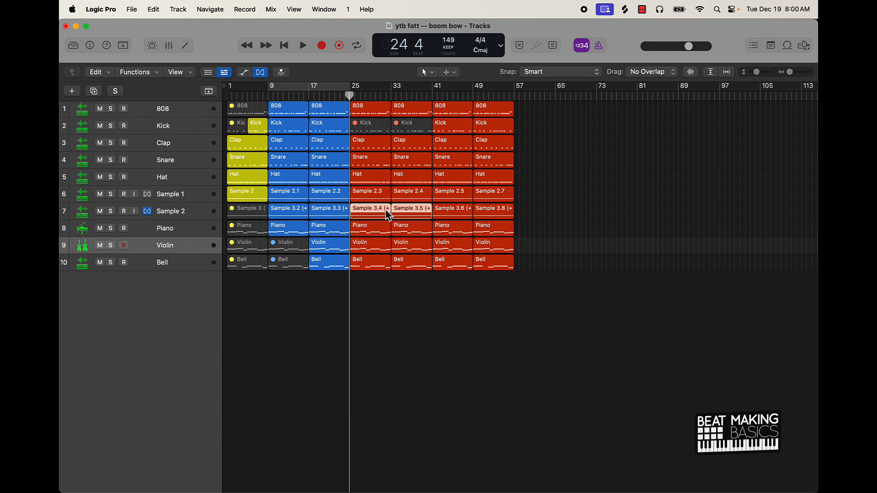
pyautogui.keyDown('shift'); pyautogui.click(455, 200); pyautogui.keyUp('shift')
pyautogui.keyDown('shift'); pyautogui.click(489, 197); pyautogui.keyUp('shift')
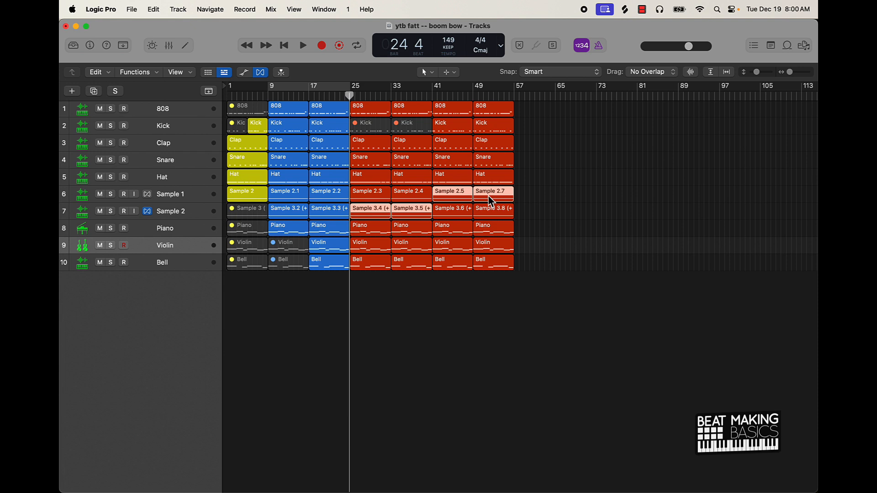
pyautogui.hotkey('ctrl', 'm')
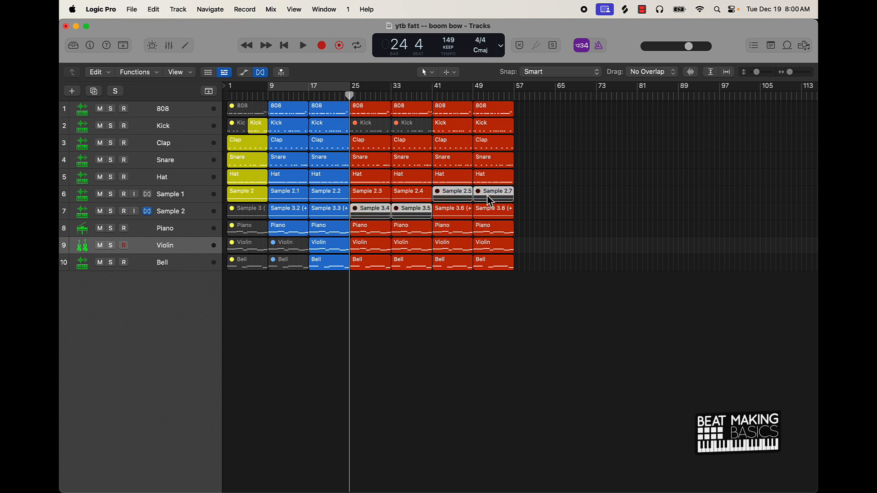
pyautogui.click(418, 310)
# Mute the Violin, Bell and Piano regions spanning bars 25 to 57.
pyautogui.moveTo(550, 248); pyautogui.dragTo(370, 274)
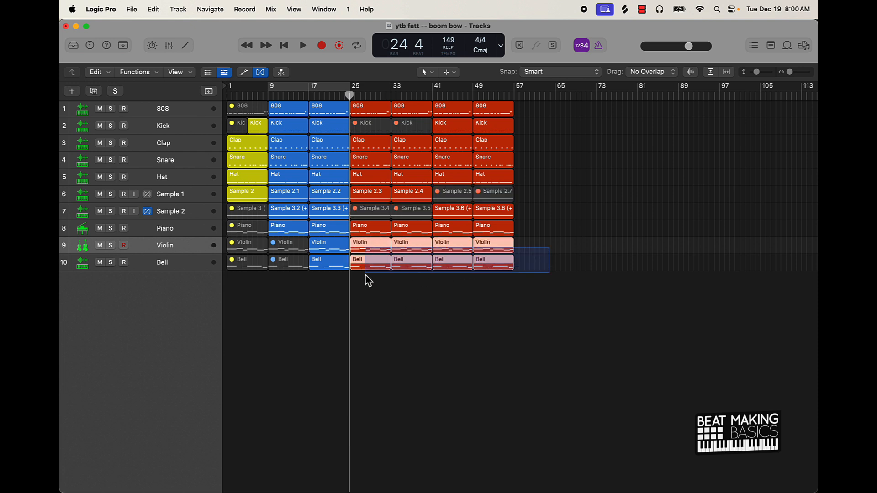
pyautogui.hotkey('ctrl', 'm')
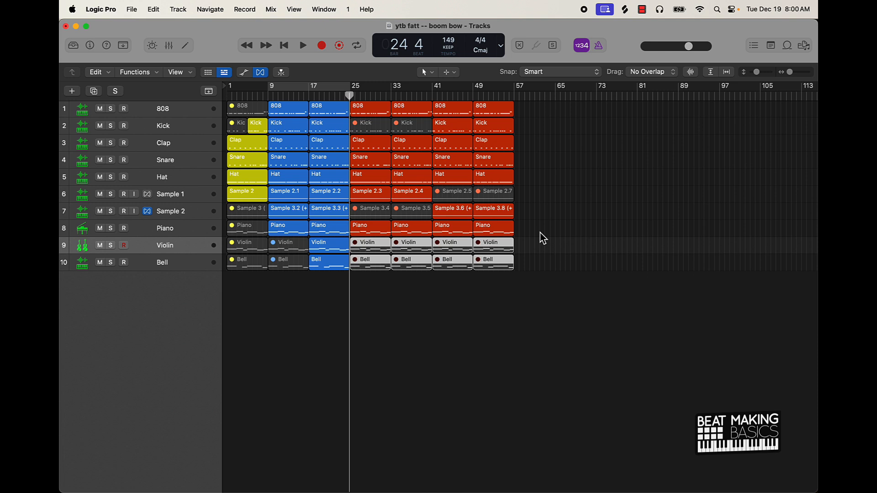
pyautogui.moveTo(540, 237); pyautogui.dragTo(372, 229)
pyautogui.hotkey('ctrl', 'm')
# Return the playhead to the start of the song, clear the selection and play the arrangement.
pyautogui.press('Return')
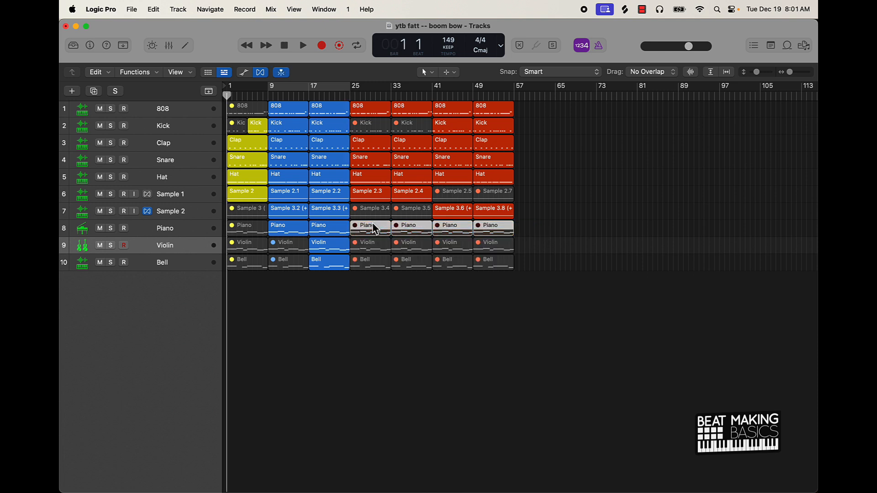
pyautogui.click(350, 311)
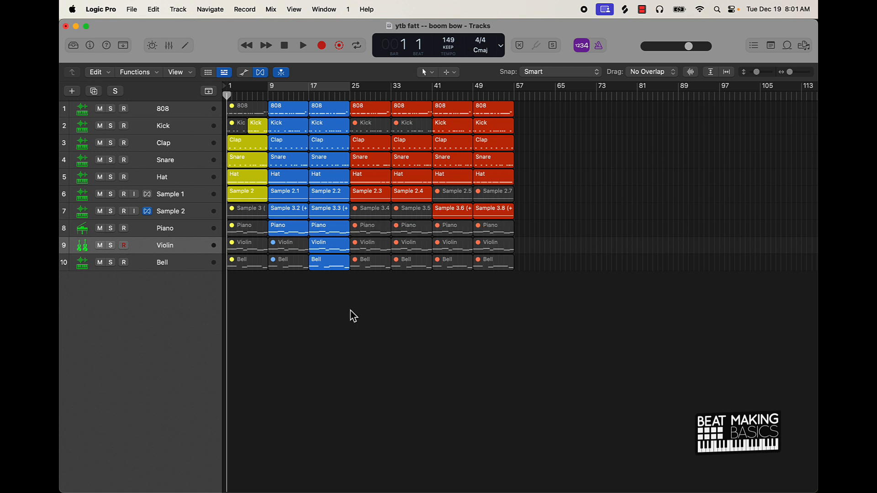
pyautogui.press('space')
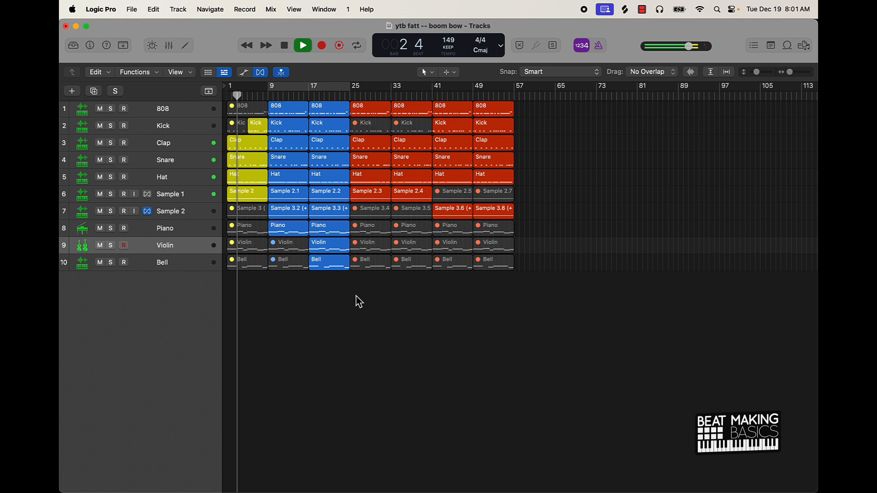
pyautogui.click(372, 180)
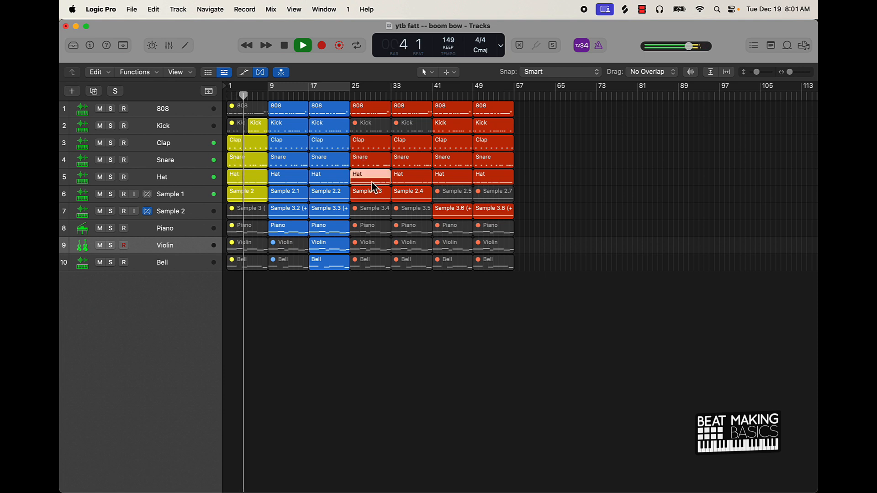
pyautogui.hotkey('ctrl', 'm')
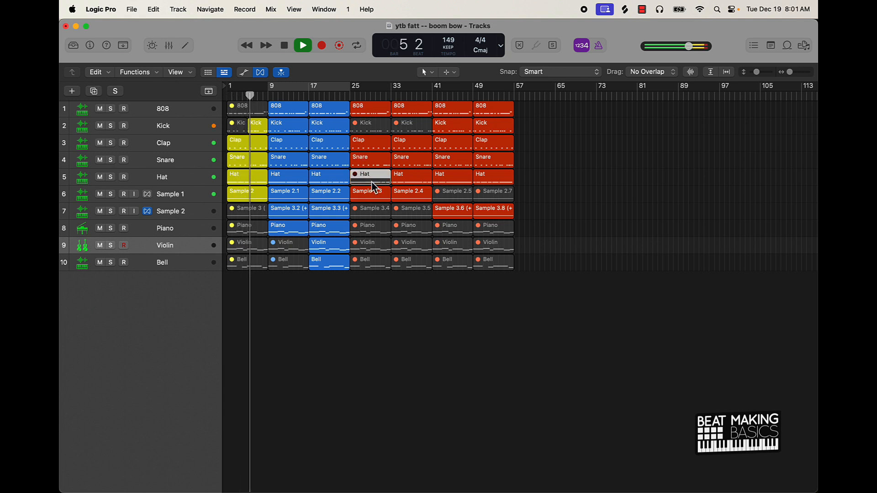
pyautogui.click(454, 181)
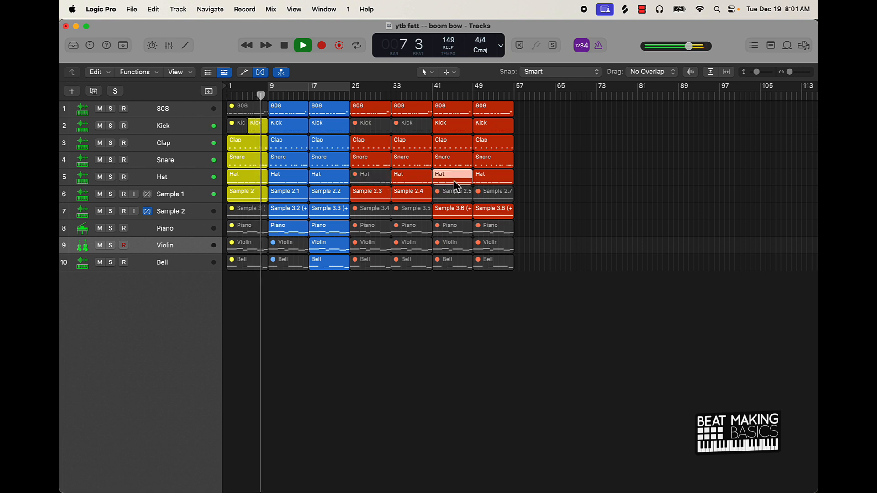
pyautogui.click(378, 181)
pyautogui.hotkey('ctrl', 'm')
# Trim the start of the Hat region at bar 25 to bar 27, and the one at bar 41 to bar 45.
pyautogui.moveTo(351, 179)
pyautogui.mouseDown()
pyautogui.moveTo(373, 179)
pyautogui.moveTo(361, 180)
pyautogui.mouseUp()
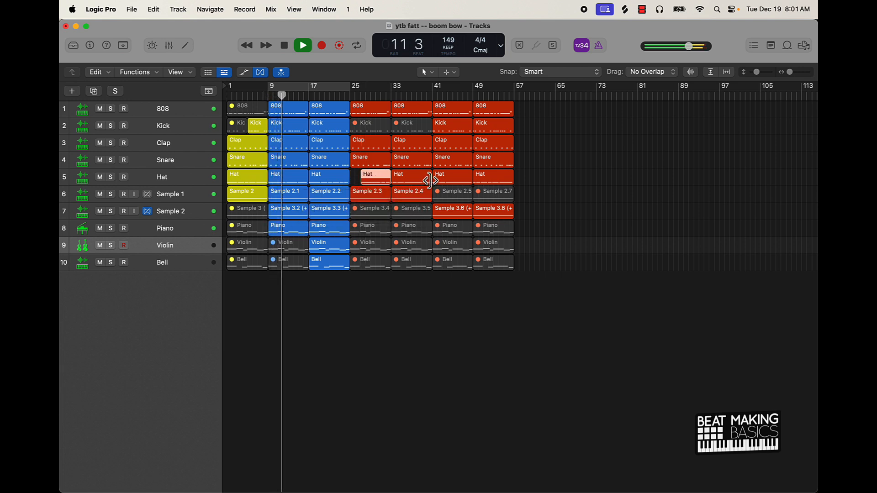
pyautogui.moveTo(434, 179); pyautogui.dragTo(455, 177)
pyautogui.click(427, 282)
# Shorten the last Hat region to end at bar 56, and end the Hat region from bar 33 slightly before bar 41.
pyautogui.moveTo(512, 180); pyautogui.dragTo(506, 182)
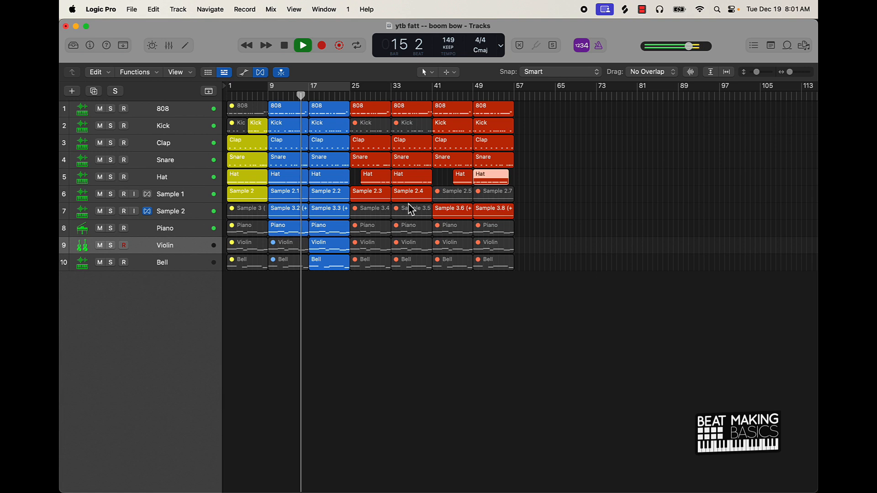
pyautogui.scroll(5, 426, 183)
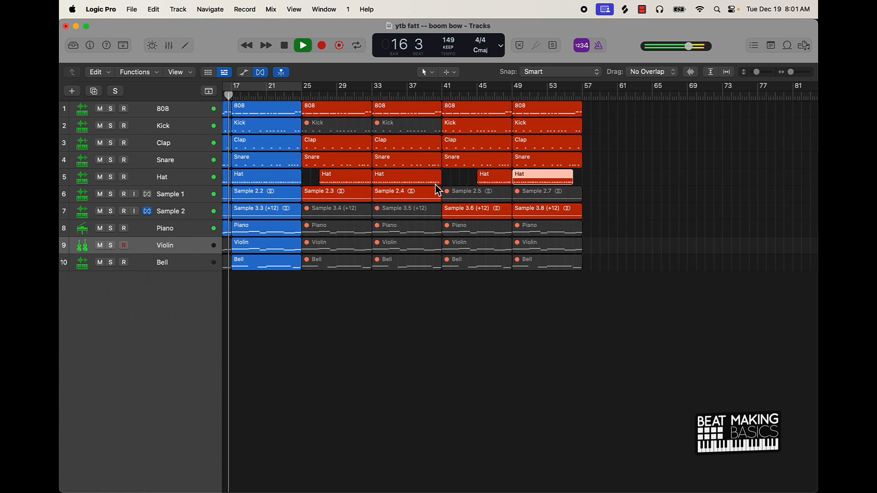
pyautogui.moveTo(438, 182); pyautogui.dragTo(435, 182)
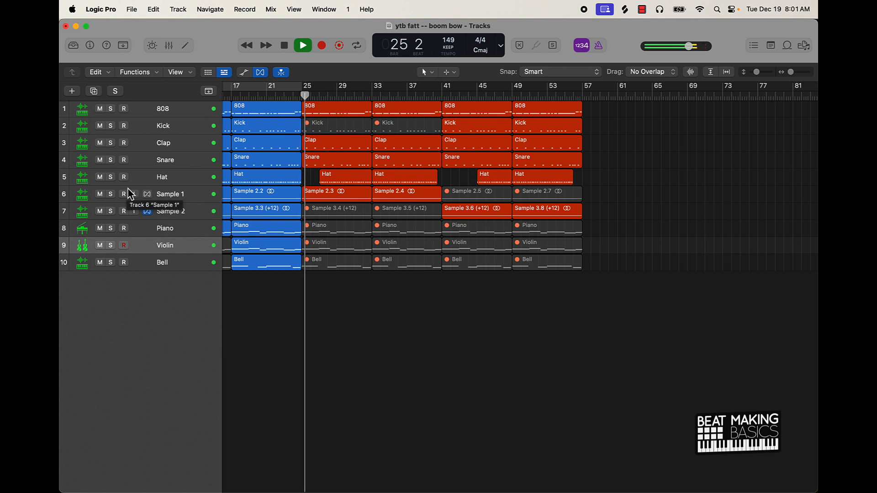
# Audition the song with the Hat track temporarily muted, and mute the Hat region between bars 27 and 33.
pyautogui.click(101, 177)
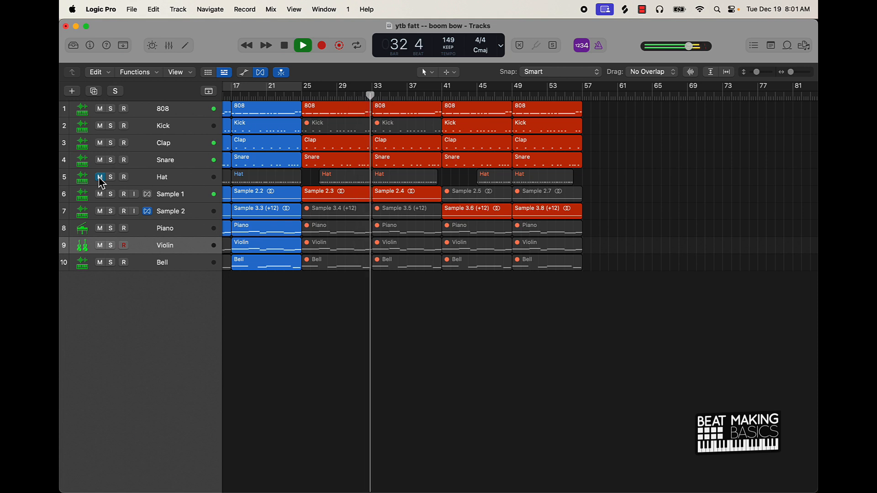
pyautogui.click(100, 178)
pyautogui.click(354, 181)
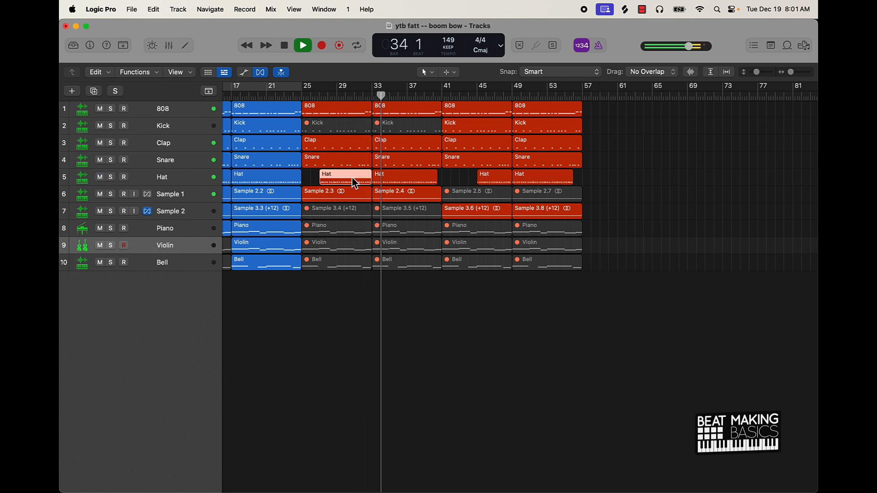
pyautogui.hotkey('ctrl', 'm')
# Extend the start of the Hat region at bar 45 back to bar 41 and deselect it.
pyautogui.click(469, 181)
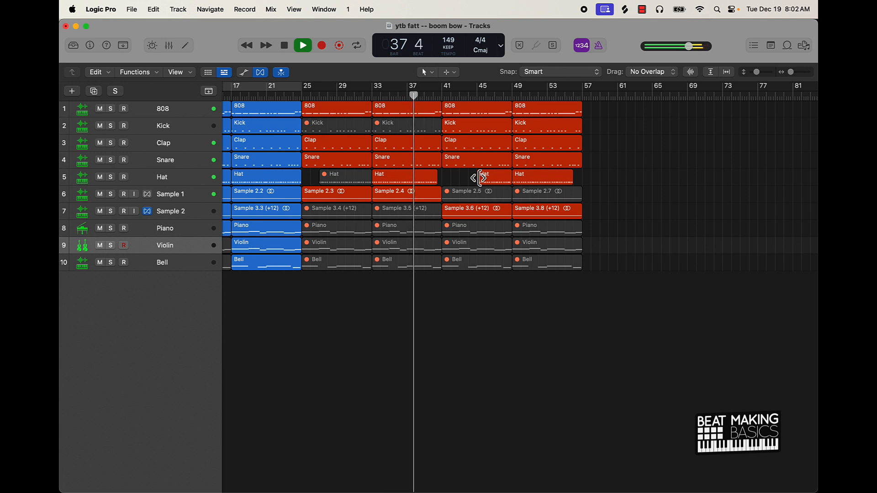
pyautogui.moveTo(480, 178); pyautogui.dragTo(446, 183)
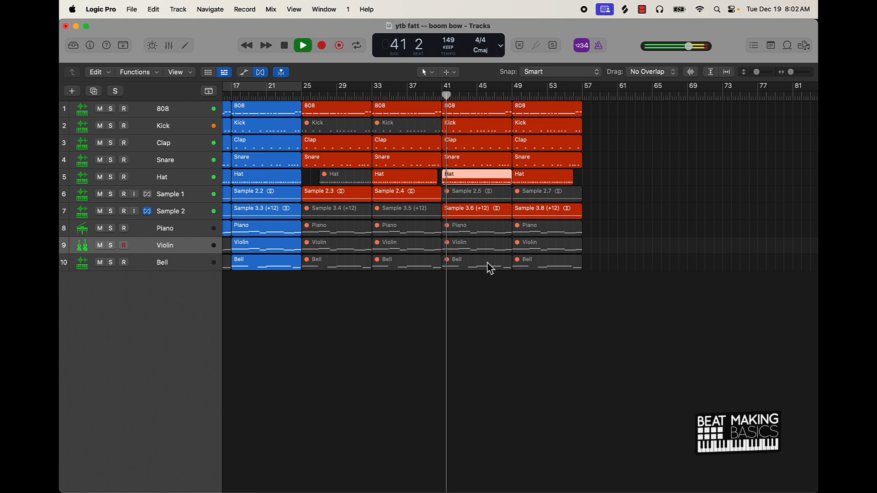
pyautogui.click(548, 311)
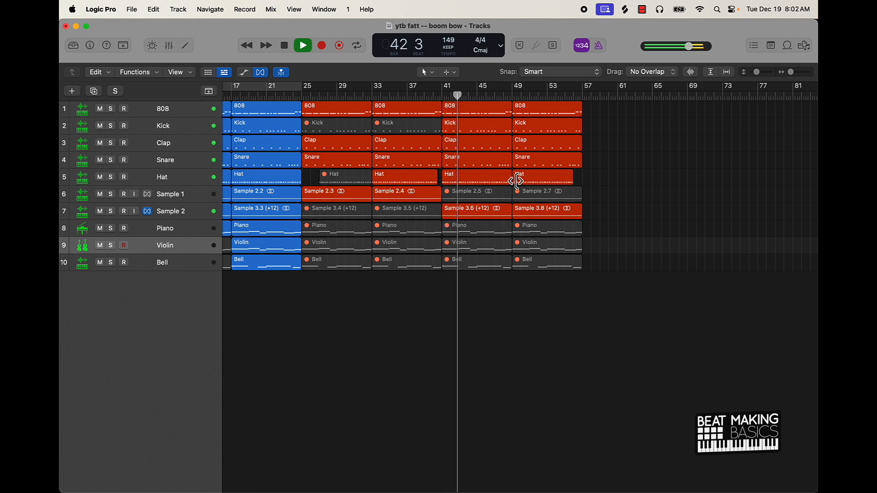
# Trim the start of the Hat region at bar 49 to bar 53 and deselect it.
pyautogui.click(517, 181)
pyautogui.moveTo(516, 182); pyautogui.dragTo(553, 183)
pyautogui.click(534, 181)
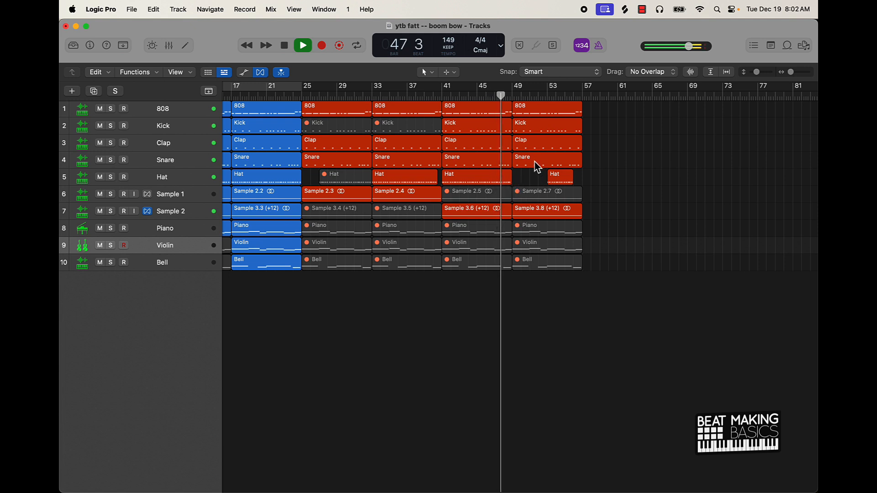
# Audition the song with Clap and Snare temporarily muted, and trim the start of their regions at bar 49 to bar 53.
pyautogui.moveTo(103, 145); pyautogui.dragTo(100, 163)
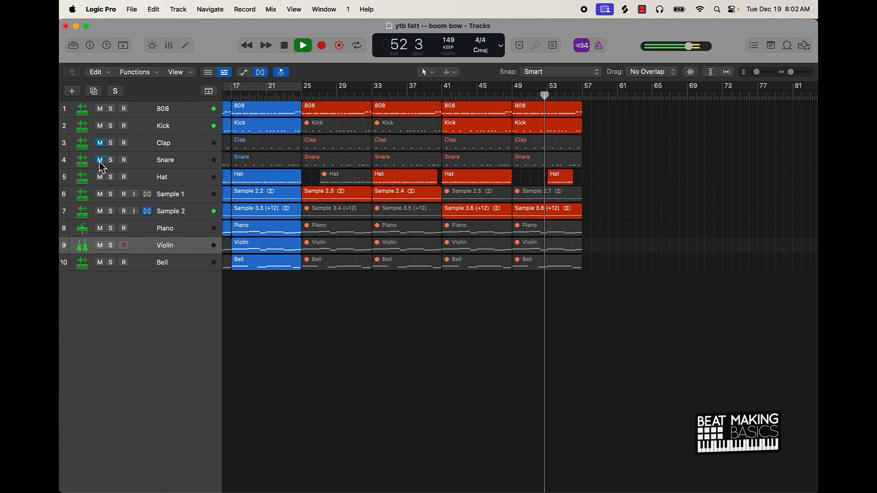
pyautogui.moveTo(101, 160); pyautogui.dragTo(99, 144)
pyautogui.moveTo(536, 180); pyautogui.dragTo(548, 165)
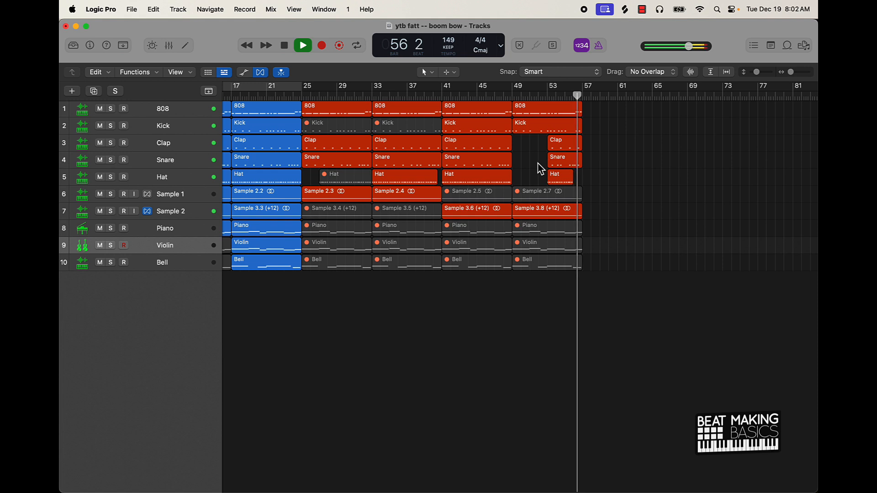
pyautogui.press('space')
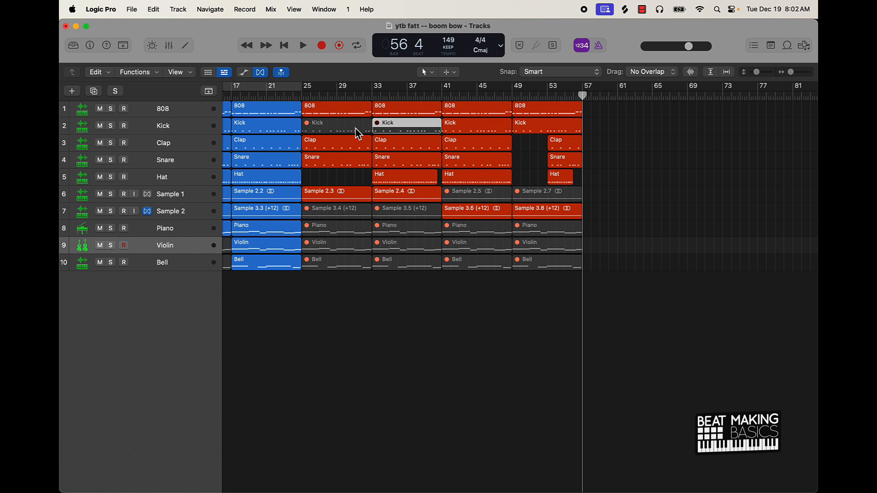
# Delete the muted Kick, Sample 1, Sample 2, Piano, Violin and Bell regions between bars 25 and 57.
pyautogui.press('Delete')
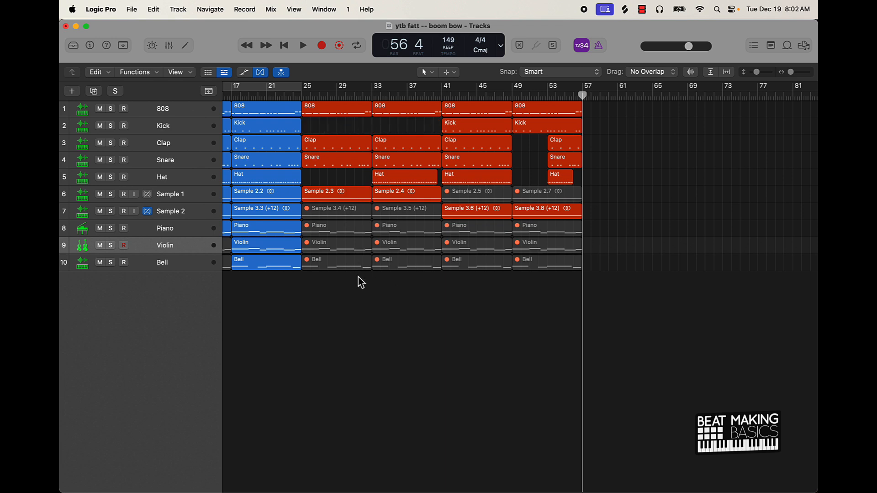
pyautogui.moveTo(330, 306); pyautogui.dragTo(404, 211)
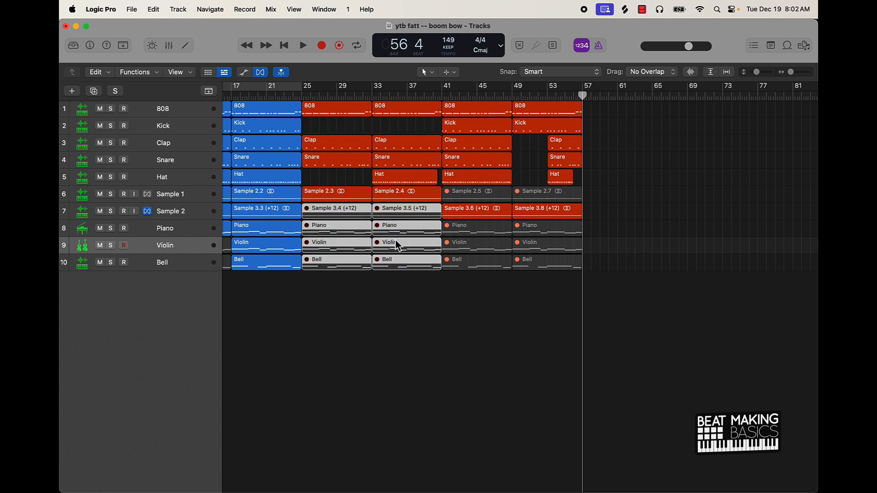
pyautogui.press('Delete')
pyautogui.moveTo(480, 317); pyautogui.dragTo(579, 224)
pyautogui.press('Delete')
pyautogui.click(508, 192)
pyautogui.press('Delete')
pyautogui.click(555, 200)
pyautogui.press('Delete')
# Delete the muted Bell and Violin regions in bars 1 to 17, and the muted Piano and Sample 2 regions at bar 1.
pyautogui.hscroll(-5, 449, 231)
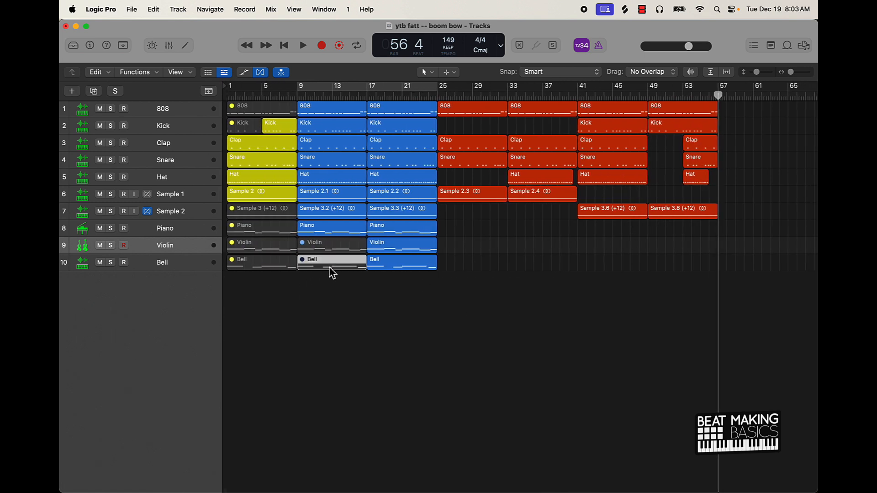
pyautogui.hotkey('ctrl', 'm')
pyautogui.moveTo(324, 291); pyautogui.dragTo(252, 249)
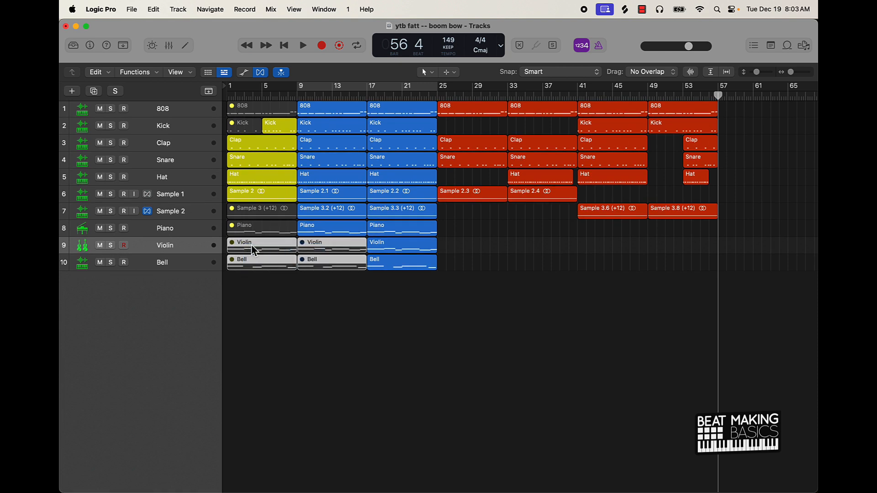
pyautogui.press('Delete')
pyautogui.click(249, 229)
pyautogui.press('Delete')
pyautogui.click(255, 210)
pyautogui.press('Delete')
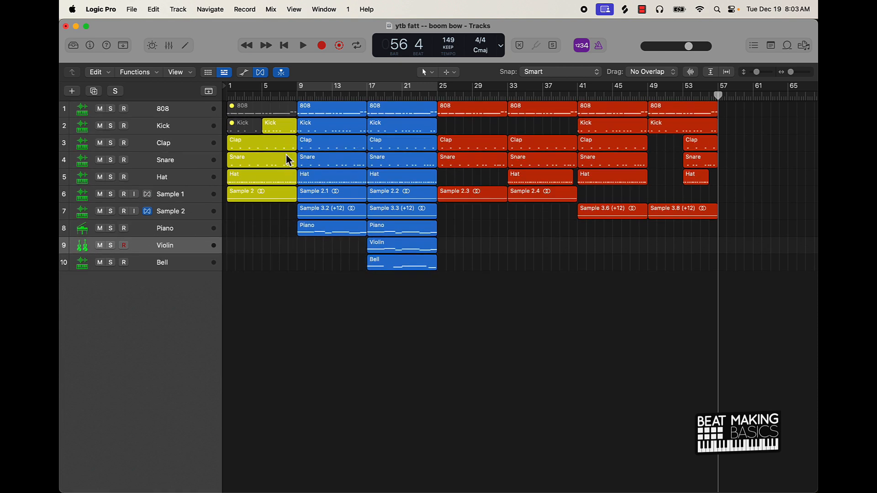
# Delete the muted Kick and 808 regions at bar 1.
pyautogui.click(246, 128)
pyautogui.press('Delete')
pyautogui.click(243, 112)
pyautogui.press('Delete')
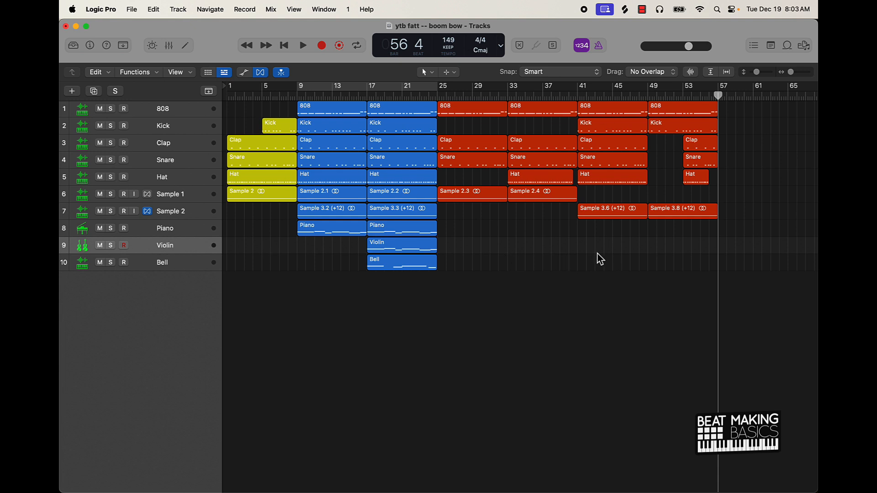
# Select all blue and red regions from bar 9 to bar 57 and repeat them twice.
pyautogui.keyDown('ctrl'); pyautogui.keyDown('alt'); pyautogui.click(436, 326); pyautogui.keyUp('alt'); pyautogui.keyUp('ctrl')
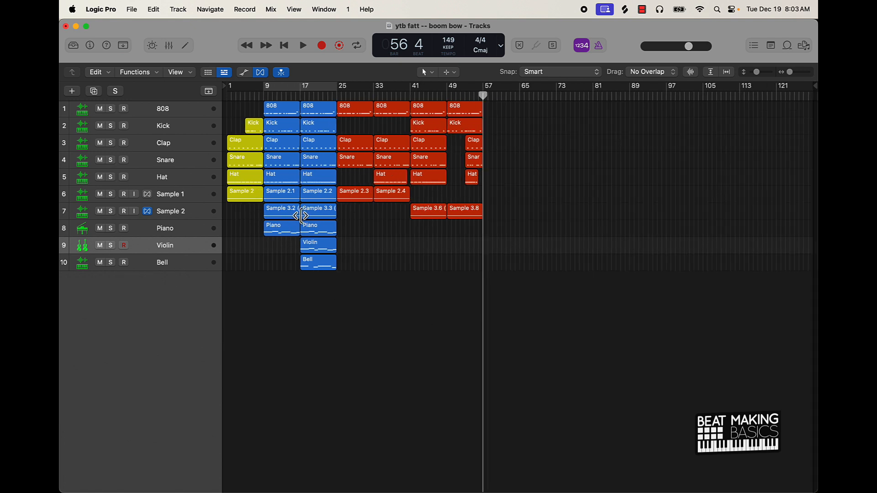
pyautogui.moveTo(260, 323); pyautogui.dragTo(297, 262)
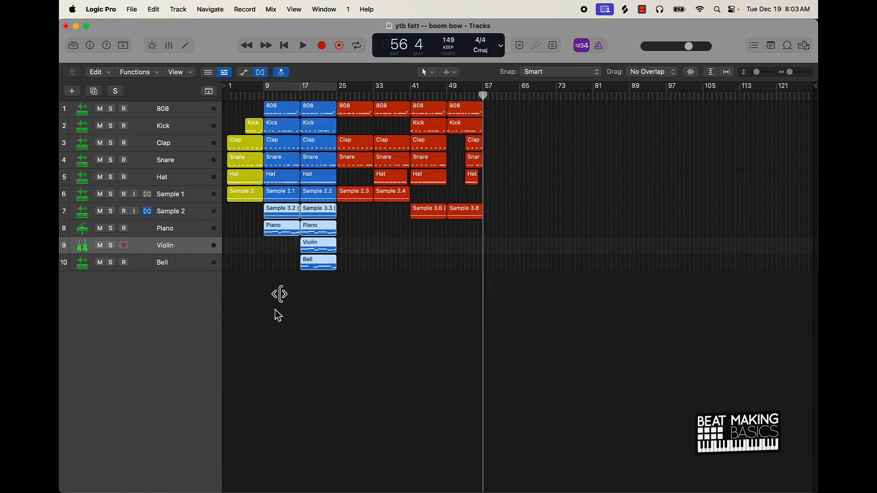
pyautogui.moveTo(285, 305); pyautogui.dragTo(508, 45)
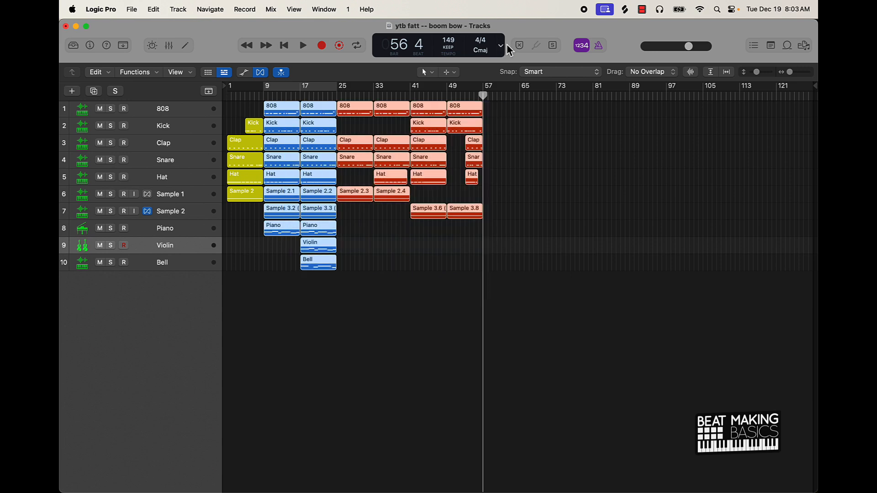
pyautogui.press('super+r')
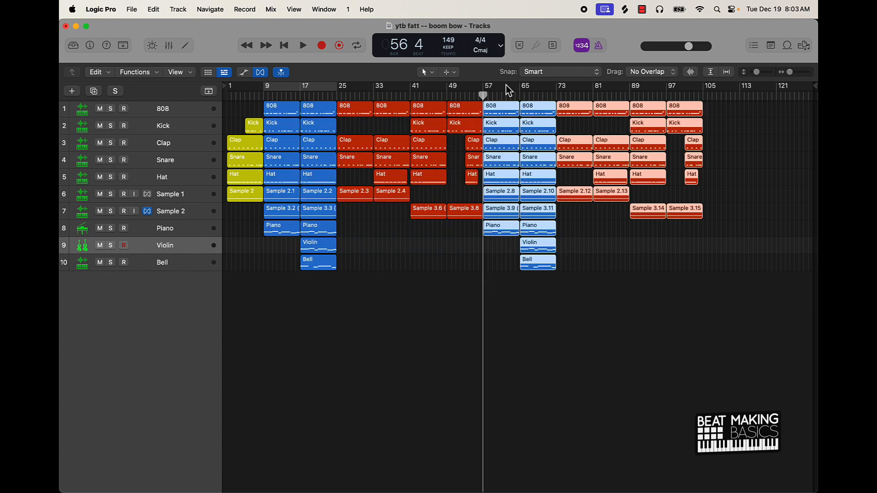
pyautogui.press('super+r')
pyautogui.hscroll(5, 598, 352)
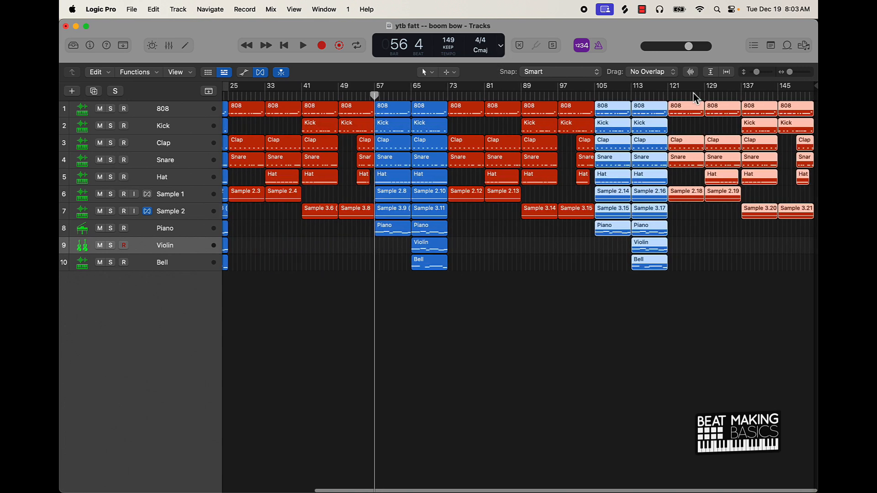
# Set the transport display to Beats & Time and move the playhead to bar 129.
pyautogui.click(501, 46)
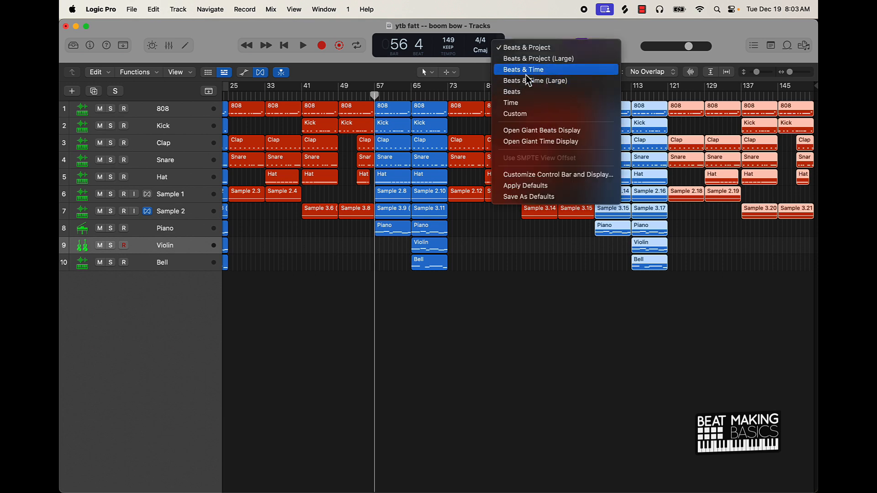
pyautogui.click(687, 85)
pyautogui.moveTo(674, 95); pyautogui.dragTo(707, 91)
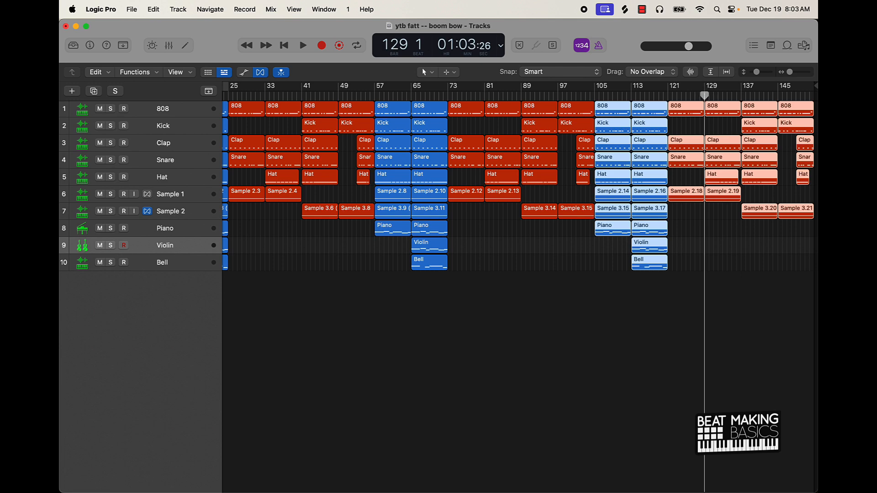
# Delete all repeated regions from bar 129 onward, and the Clap and Snare regions at bar 121.
pyautogui.hscroll(-5, 619, 137)
pyautogui.hscroll(5, 621, 138)
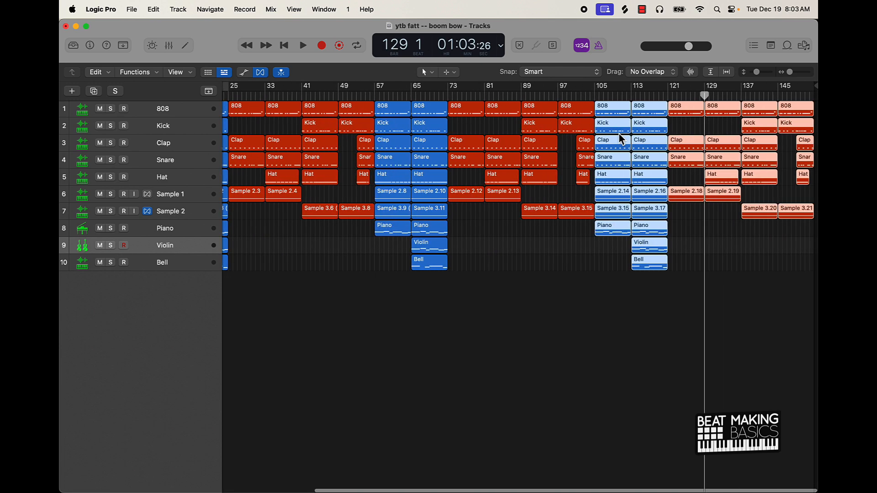
pyautogui.hscroll(-5, 619, 135)
pyautogui.hscroll(6, 620, 133)
pyautogui.hscroll(-1, 640, 160)
pyautogui.moveTo(709, 252); pyautogui.dragTo(814, 101)
pyautogui.press('Delete')
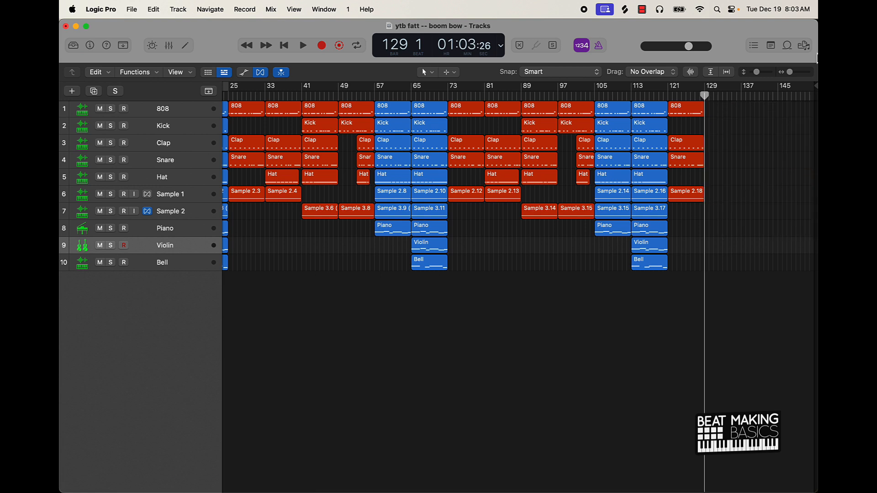
pyautogui.hscroll(-4, 555, 182)
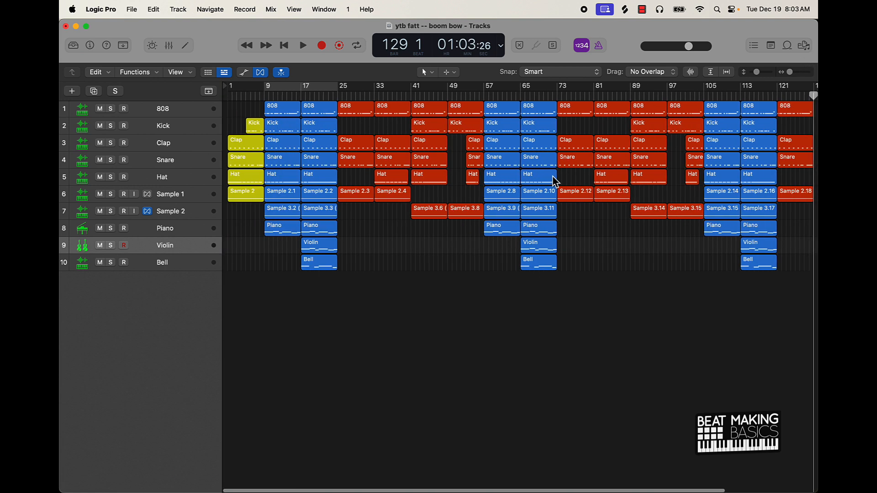
pyautogui.hscroll(3, 649, 145)
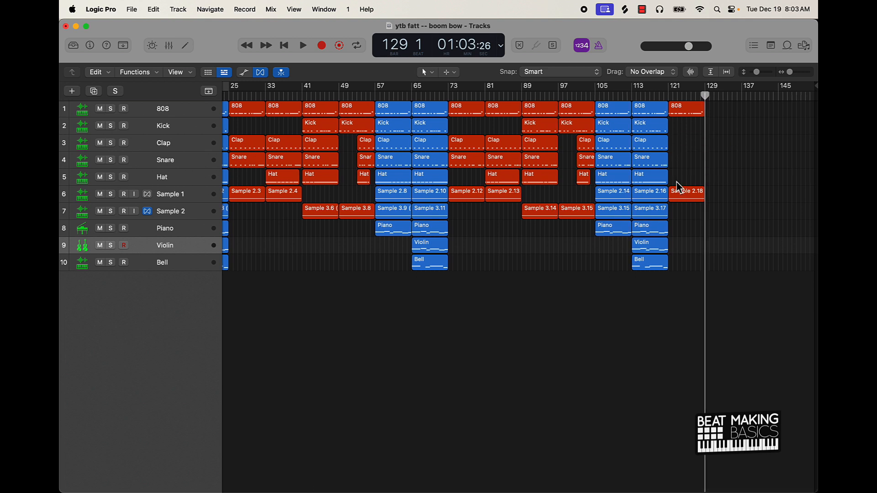
pyautogui.hscroll(-5, 686, 188)
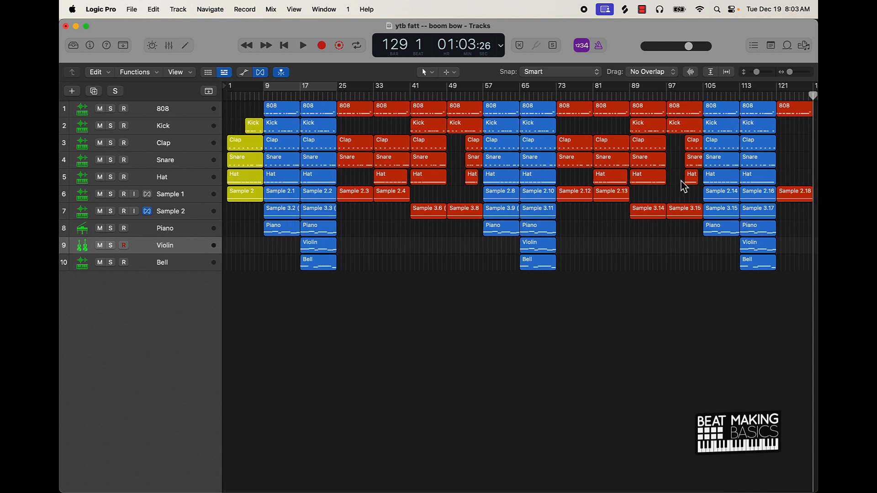
# Color the 808 and Sample 1 regions at bar 121 yellow, and close the color palette.
pyautogui.hscroll(3, 685, 187)
pyautogui.moveTo(689, 227); pyautogui.dragTo(697, 81)
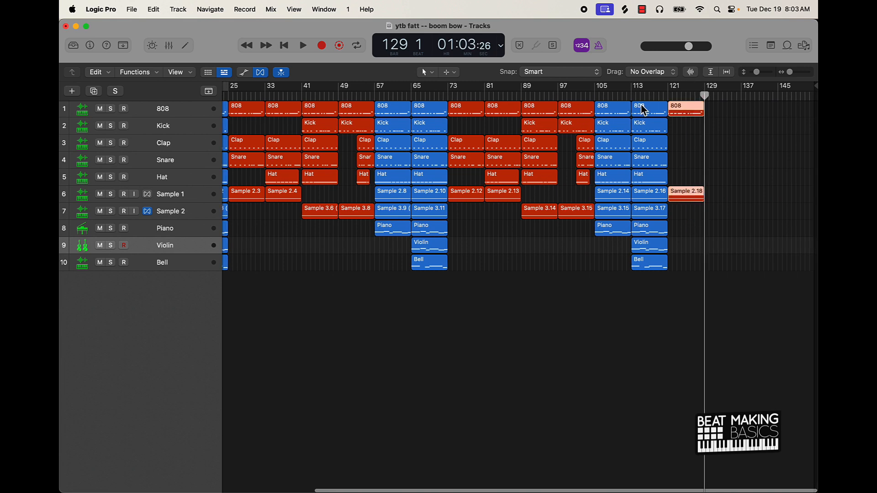
pyautogui.click(123, 45)
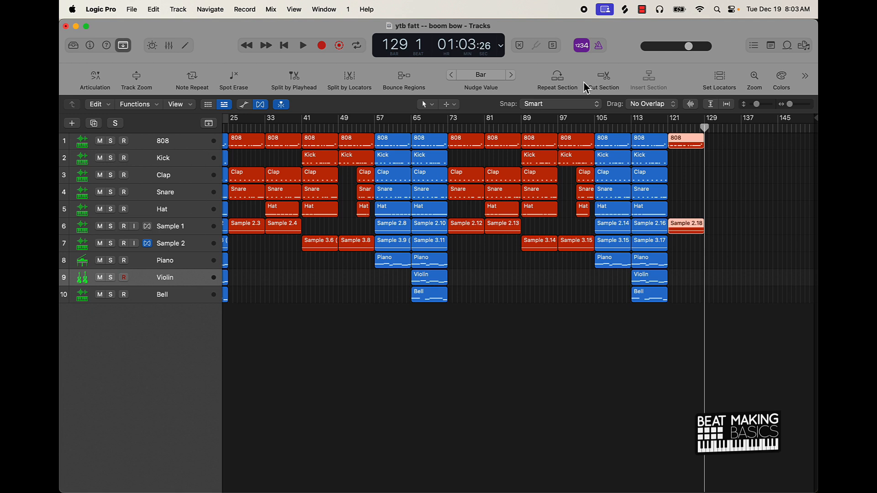
pyautogui.click(782, 77)
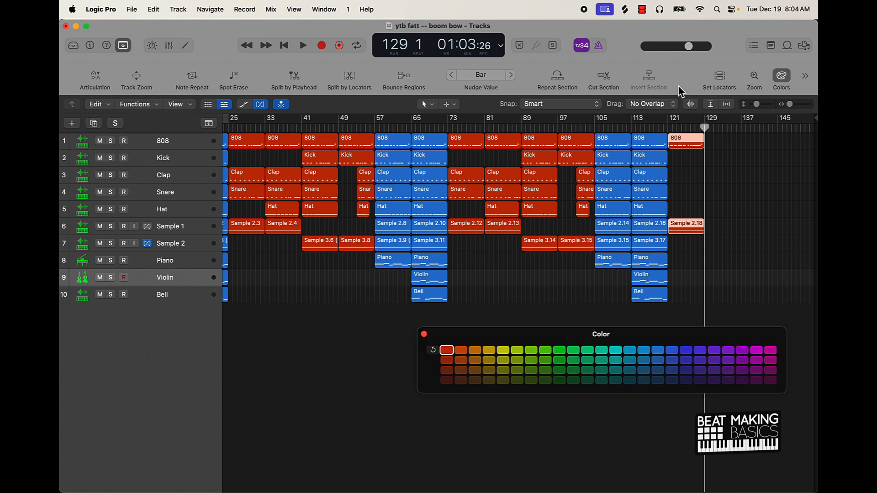
pyautogui.click(503, 350)
pyautogui.click(622, 286)
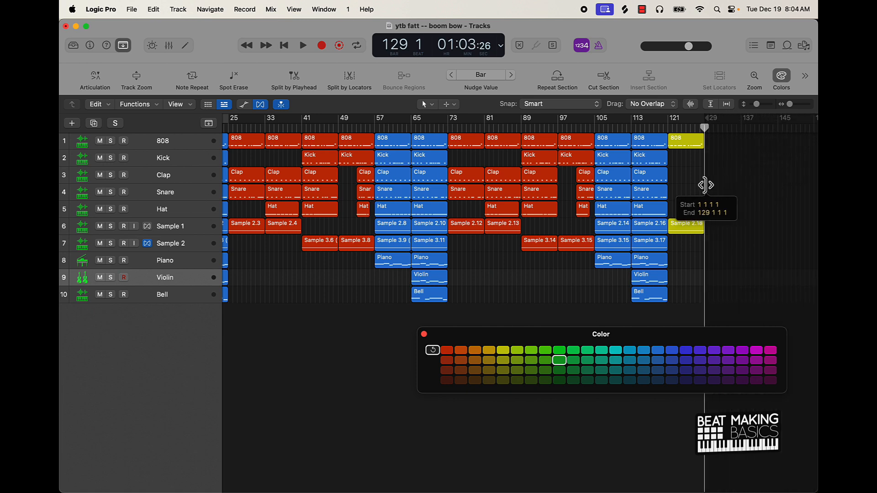
pyautogui.hscroll(-5, 567, 265)
pyautogui.click(424, 335)
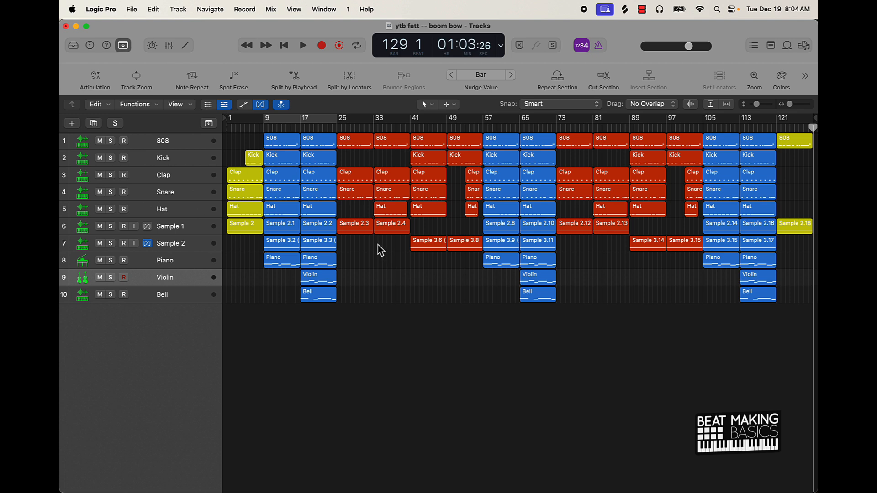
# Move the two Sample 1 regions from bar 73 to bar 89, and the two Sample 2 regions from bar 89 to bar 73.
pyautogui.moveTo(574, 247); pyautogui.dragTo(608, 235)
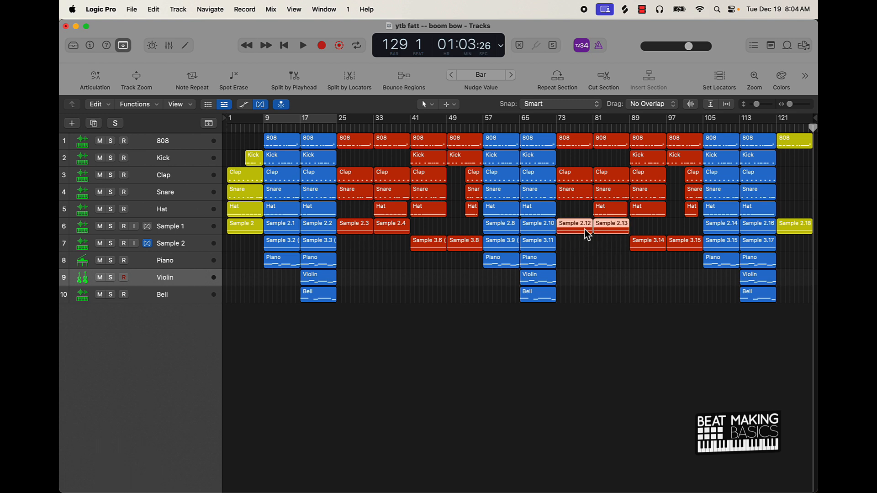
pyautogui.moveTo(580, 234); pyautogui.dragTo(653, 235)
pyautogui.moveTo(630, 266); pyautogui.dragTo(582, 249)
pyautogui.click(594, 287)
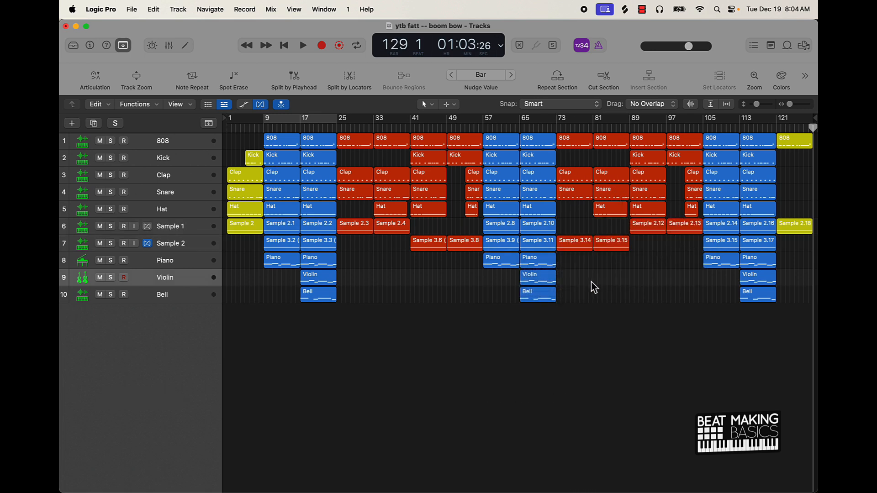